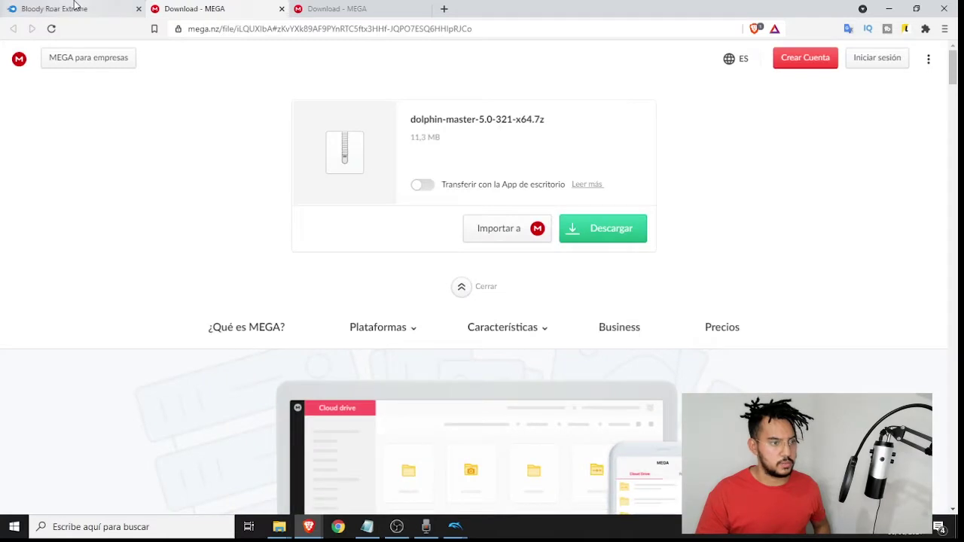
Review the open download pages for Bloody Roar Extreme, dolphin-master-5.0-321-x64.7z and Codigos BREX dos.txt.
{"action": "left_click", "coordinate": [75, 8]}
{"action": "left_click", "coordinate": [167, 8]}
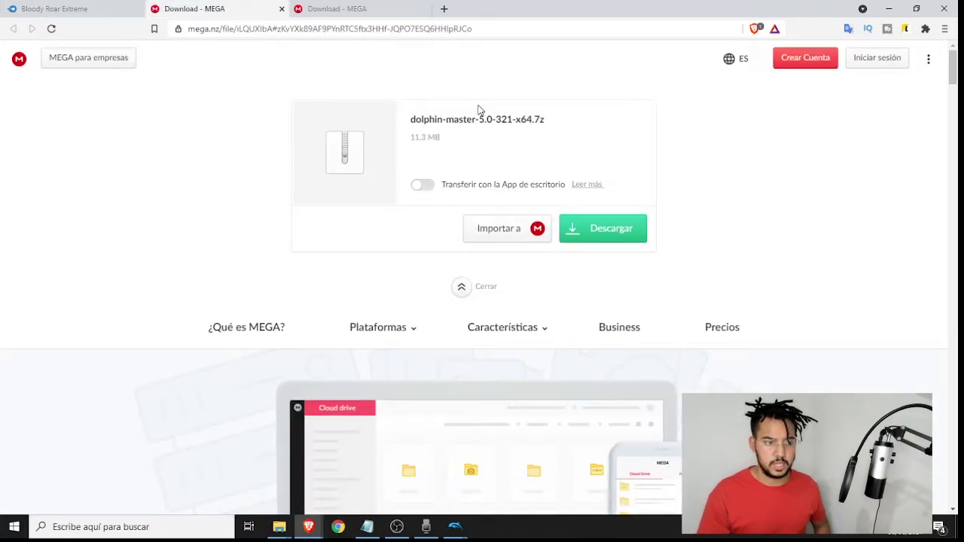
{"action": "left_click", "coordinate": [357, 8]}
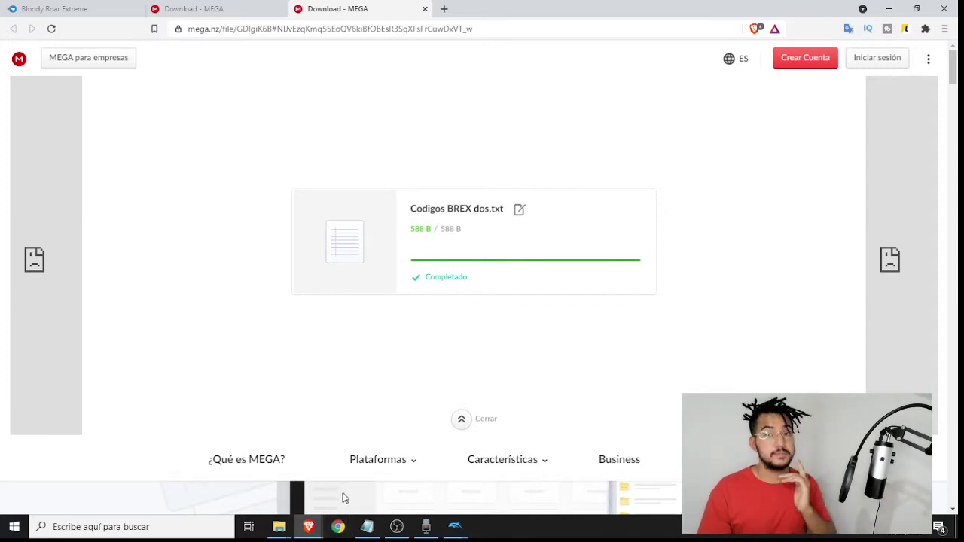
Switch to File Explorer and examine the Dolphin-x64 and CD IMAGENES folders inside BLOODY EX ONLINE.
{"action": "left_click", "coordinate": [278, 527]}
{"action": "left_click", "coordinate": [263, 96]}
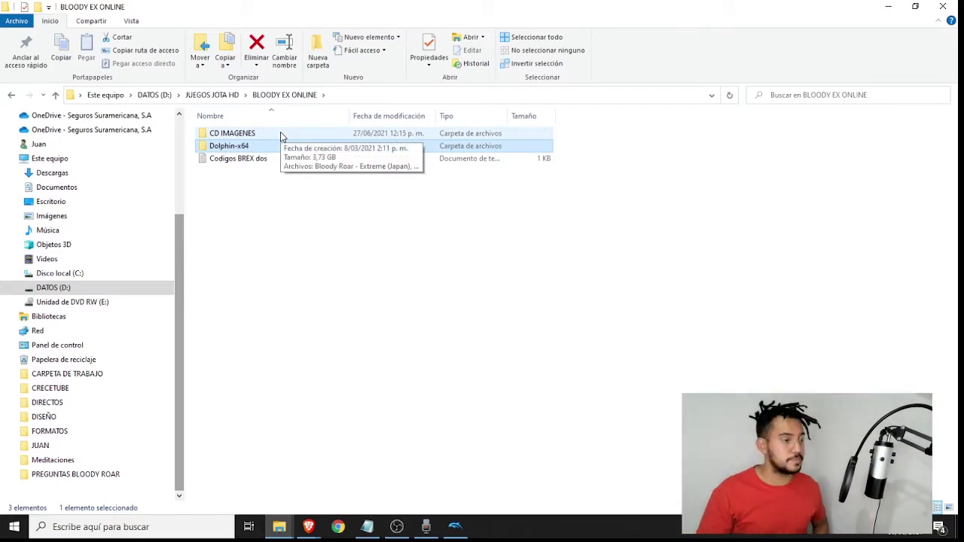
{"action": "double_click", "coordinate": [247, 147]}
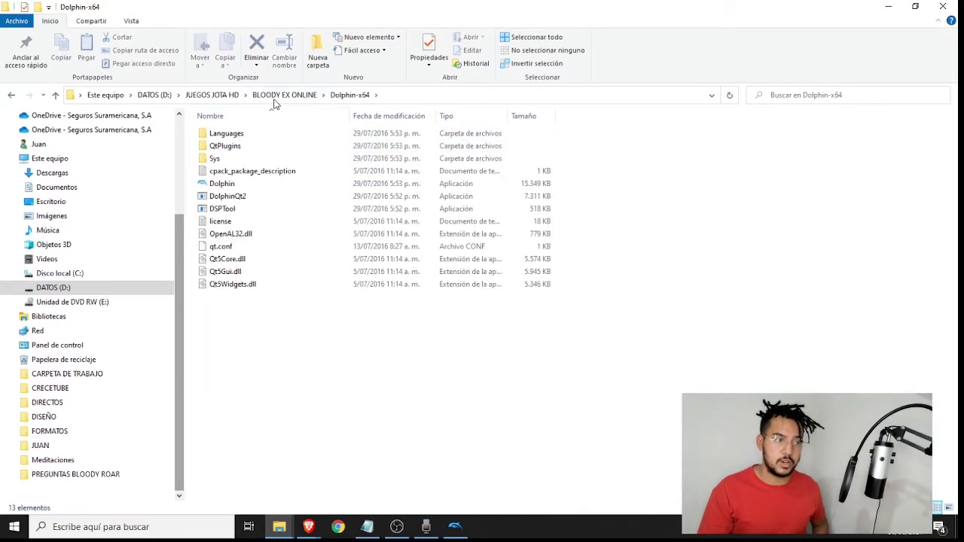
{"action": "left_click", "coordinate": [274, 98]}
{"action": "double_click", "coordinate": [266, 135]}
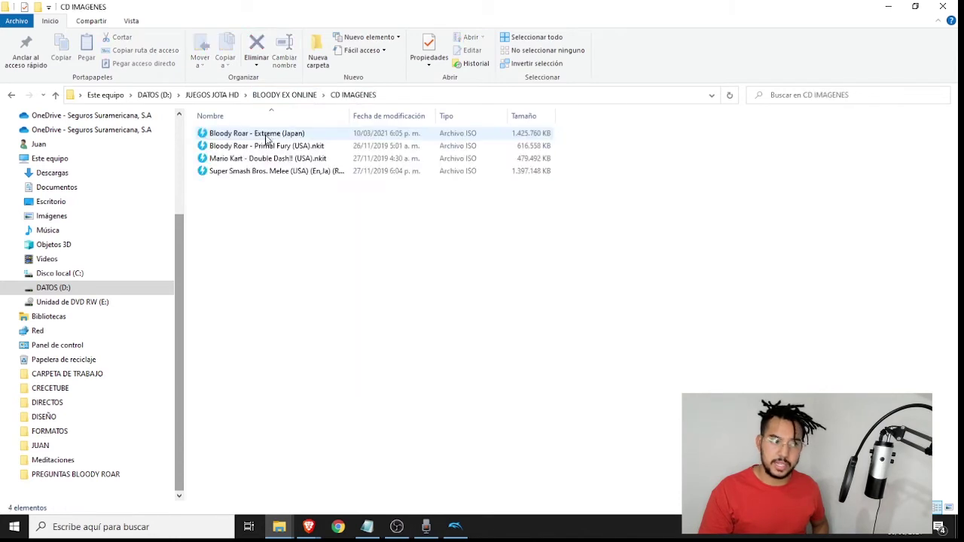
{"action": "left_click", "coordinate": [319, 137]}
{"action": "left_click_drag", "start_coordinate": [318, 230], "coordinate": [253, 153]}
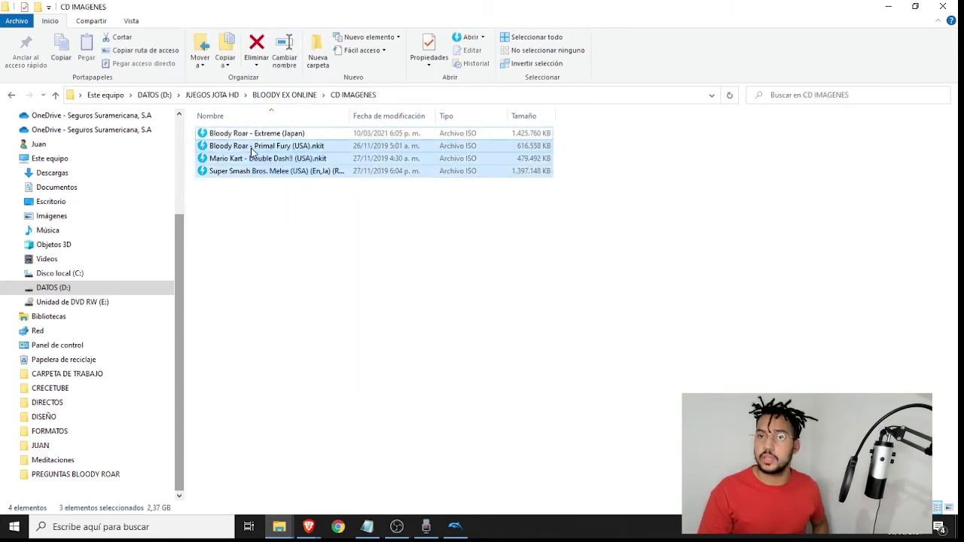
{"action": "left_click", "coordinate": [307, 93]}
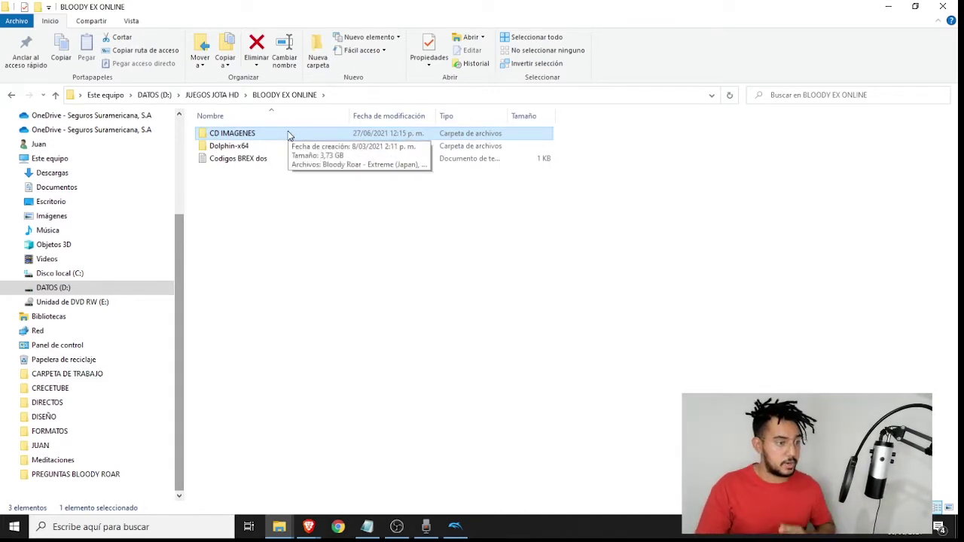
{"action": "double_click", "coordinate": [286, 146]}
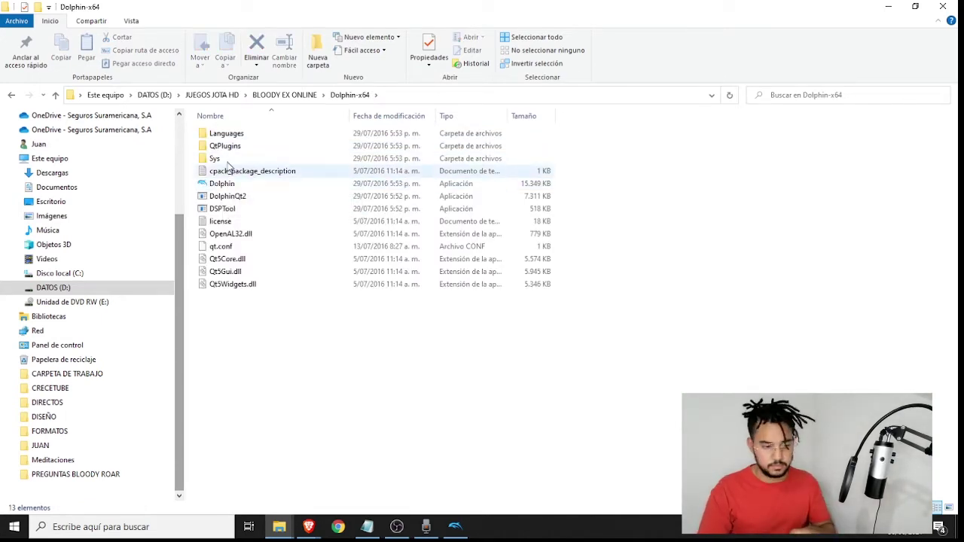
Switch to Dolphin, reopen its configuration and select the CD IMAGENES entry among the ISO folders.
{"action": "left_click", "coordinate": [452, 525]}
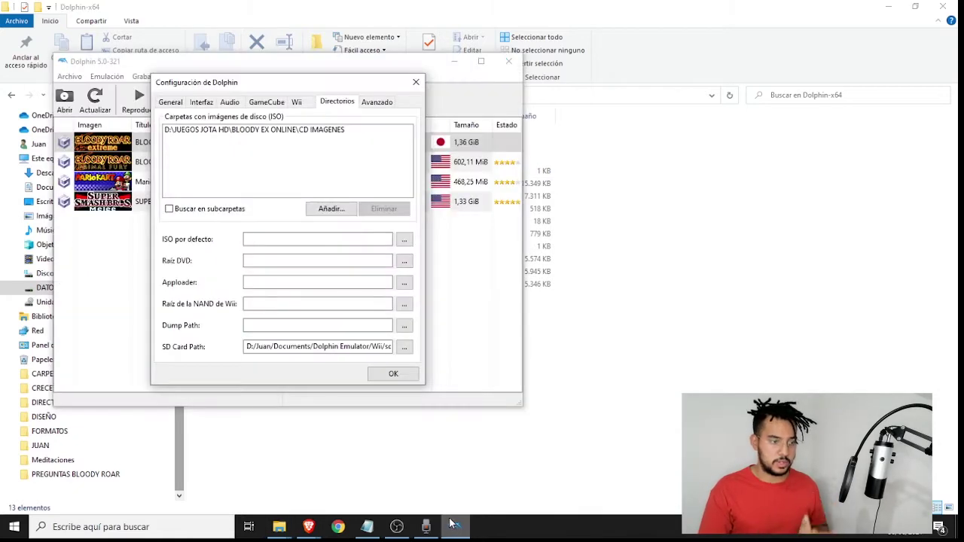
{"action": "left_click", "coordinate": [393, 374]}
{"action": "left_click", "coordinate": [312, 97]}
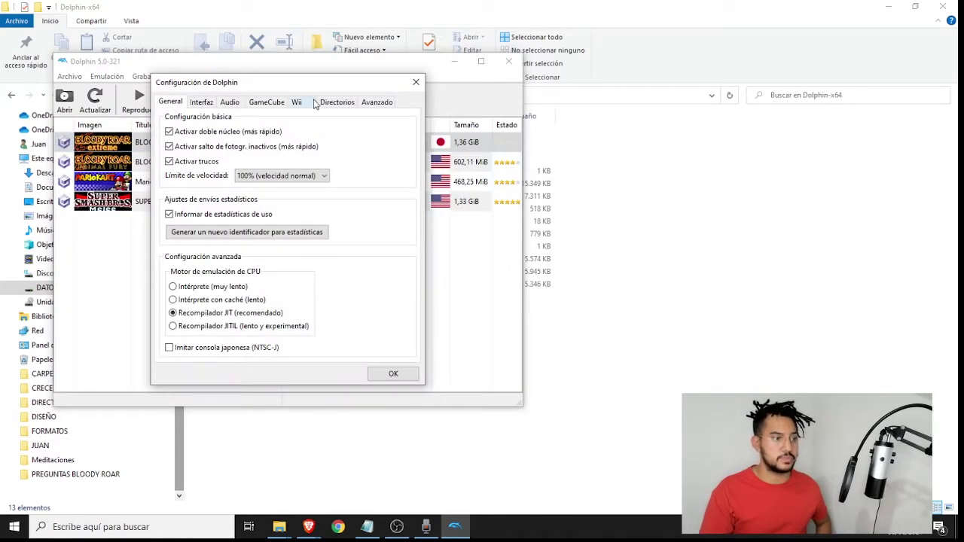
{"action": "left_click", "coordinate": [335, 102]}
{"action": "left_click", "coordinate": [283, 132]}
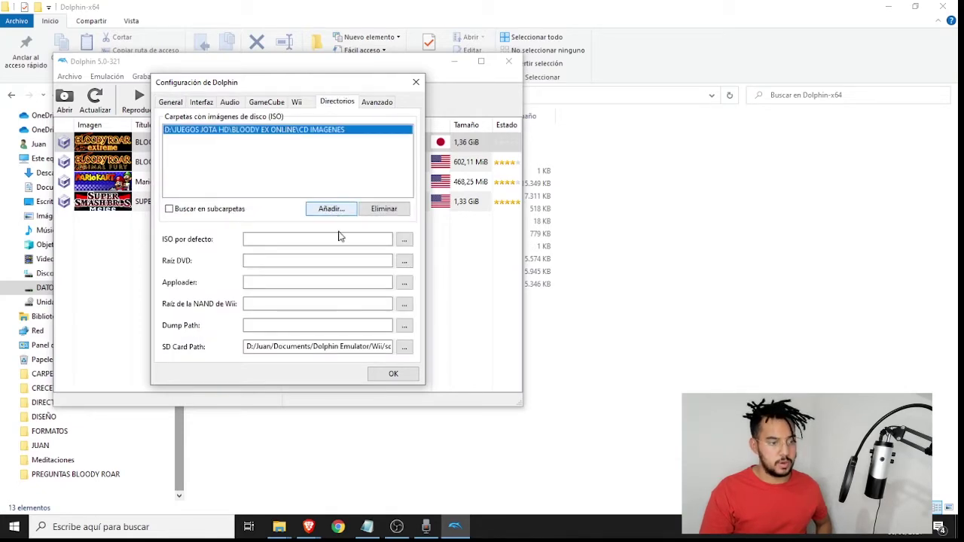
Try to add the folder D:\JUEGOS JOTA HD\BLOODY EX ONLINE\CD IMAGENES to the ISO image folders.
{"action": "left_click", "coordinate": [328, 209]}
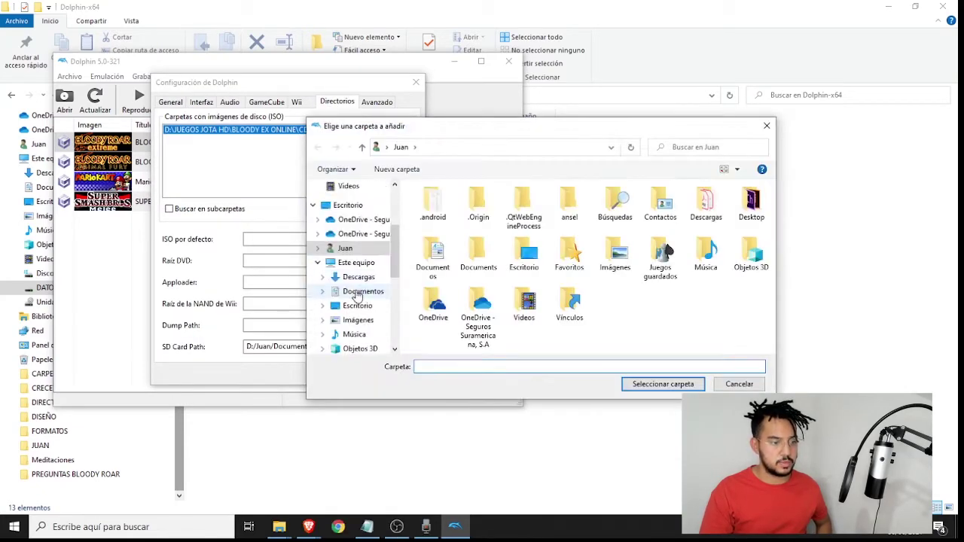
{"action": "scroll", "coordinate": [347, 316], "scroll_direction": "down", "scroll_amount": 1}
{"action": "left_click", "coordinate": [354, 329]}
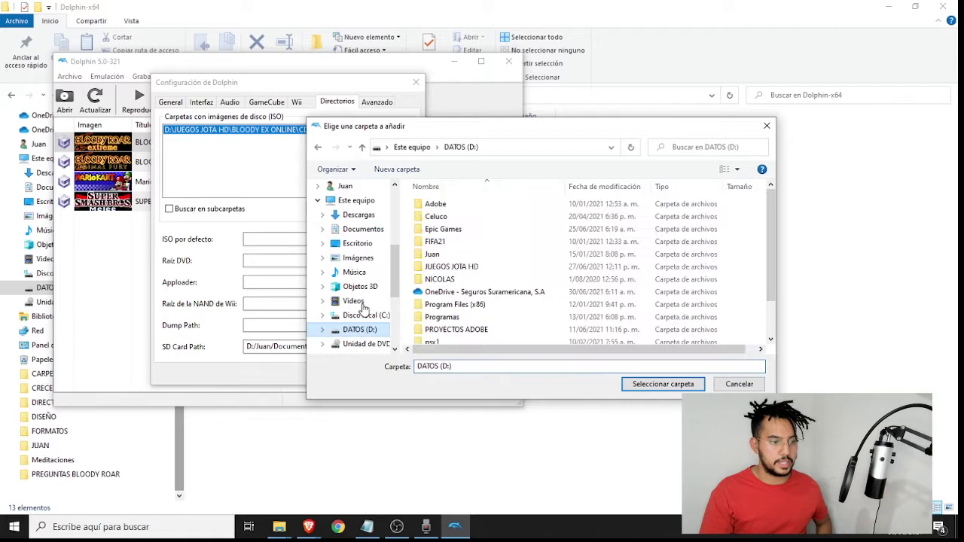
{"action": "double_click", "coordinate": [450, 268]}
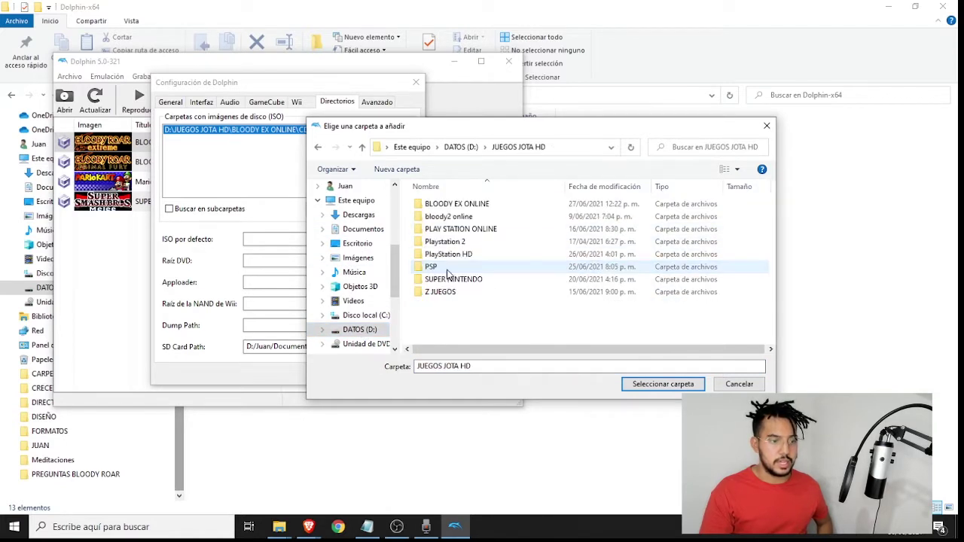
{"action": "double_click", "coordinate": [482, 204]}
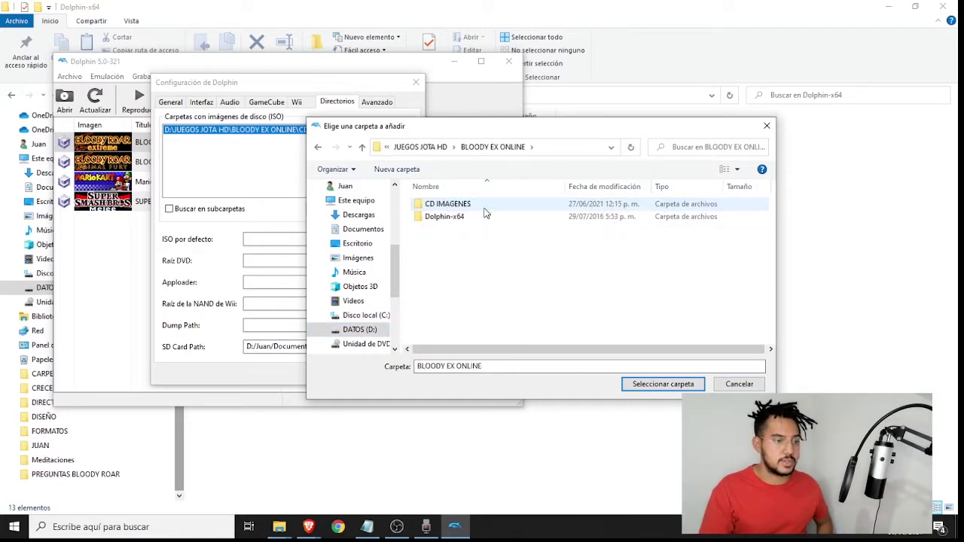
{"action": "left_click", "coordinate": [485, 210]}
{"action": "left_click", "coordinate": [688, 384]}
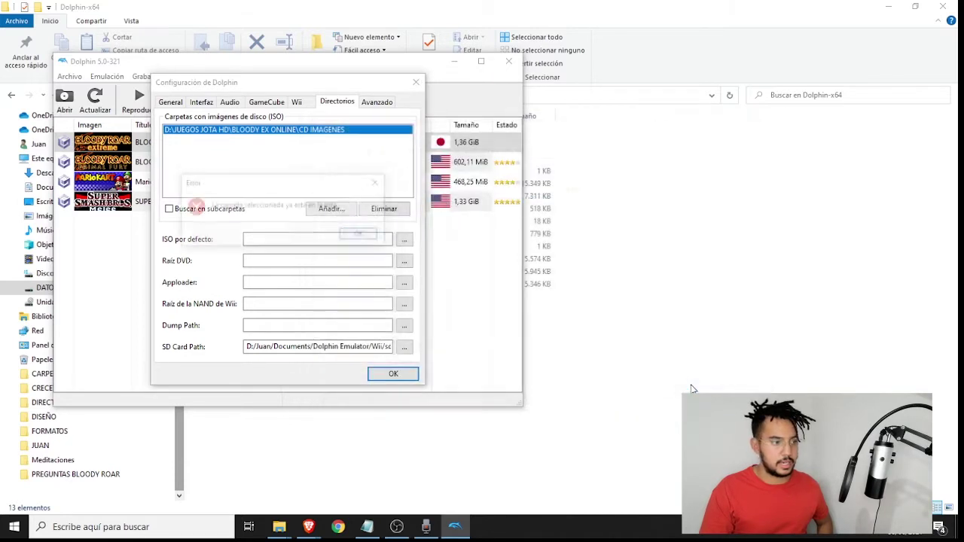
{"action": "left_click", "coordinate": [361, 237]}
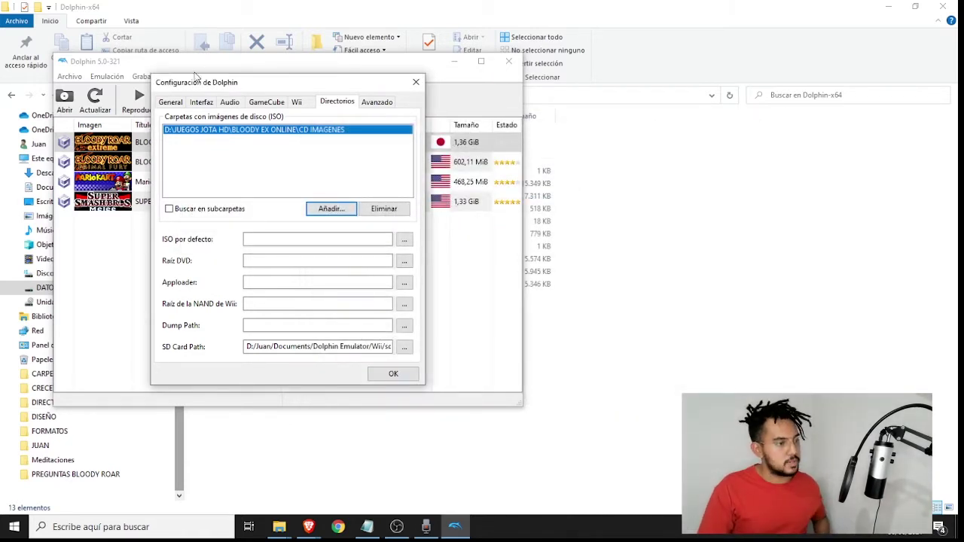
In the GameCube settings, keep Español as the system language and choose <Nada> for Ranura A.
{"action": "left_click_drag", "start_coordinate": [274, 91], "coordinate": [487, 81]}
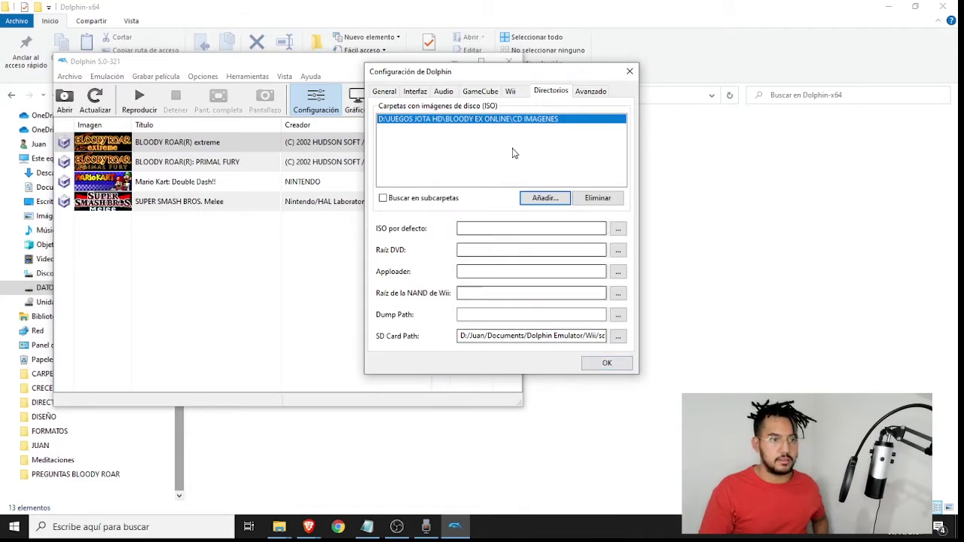
{"action": "left_click", "coordinate": [487, 93]}
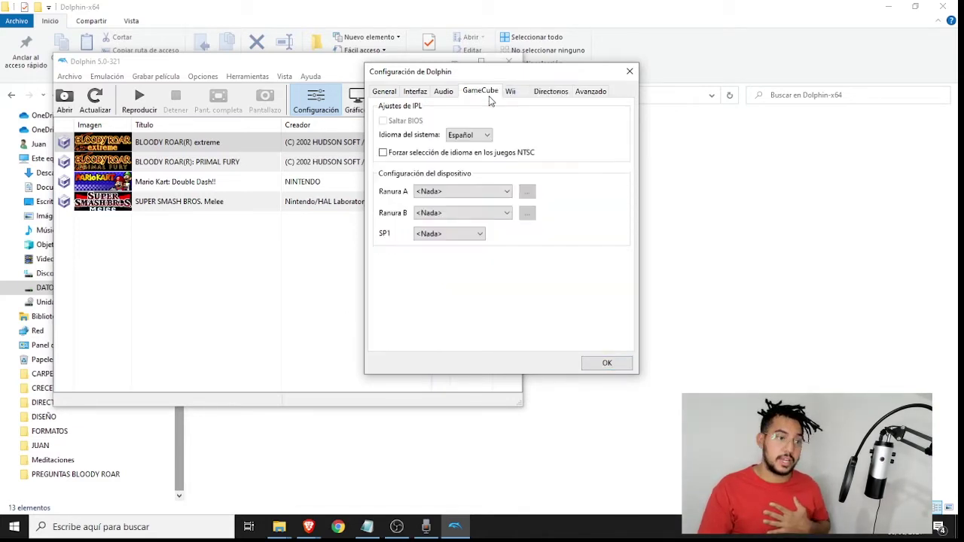
{"action": "left_click", "coordinate": [466, 137]}
{"action": "left_click", "coordinate": [465, 137]}
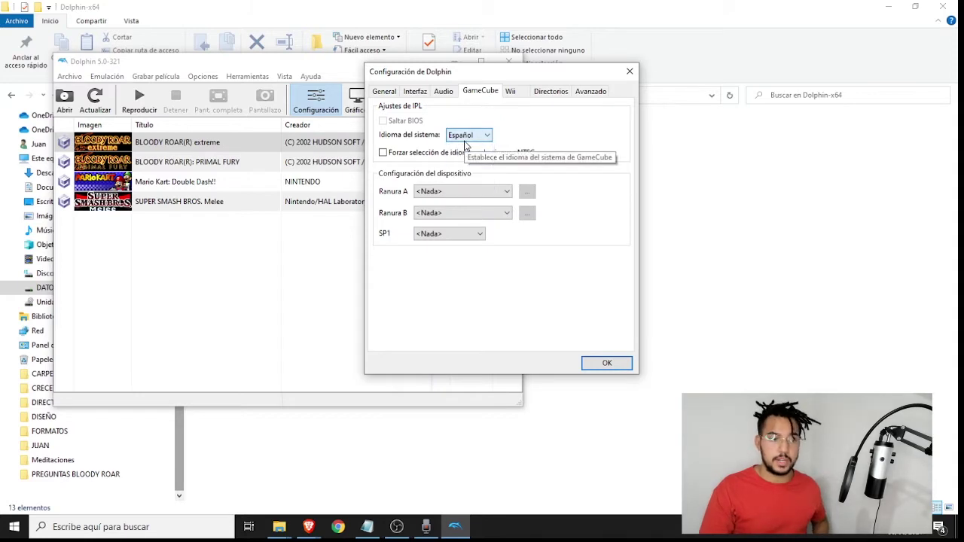
{"action": "left_click", "coordinate": [463, 191]}
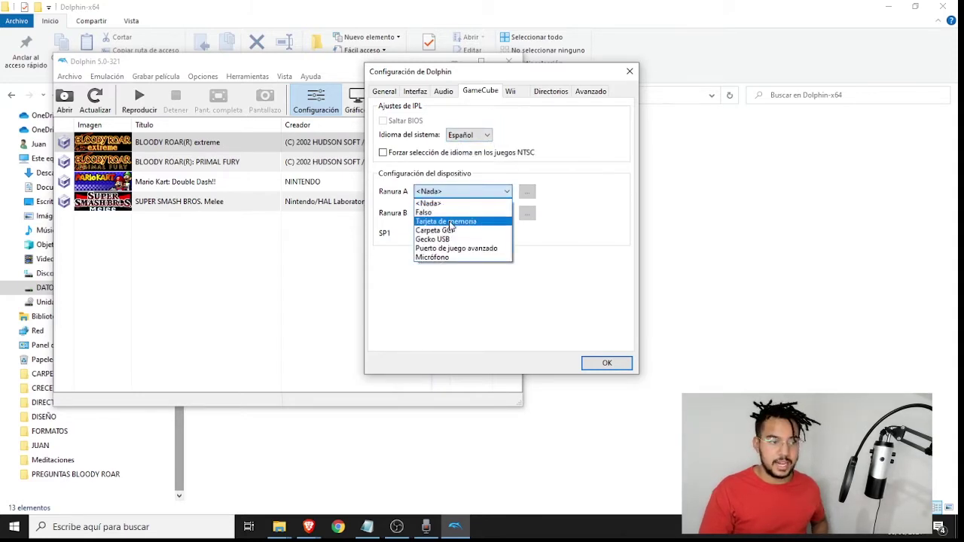
{"action": "left_click", "coordinate": [448, 203]}
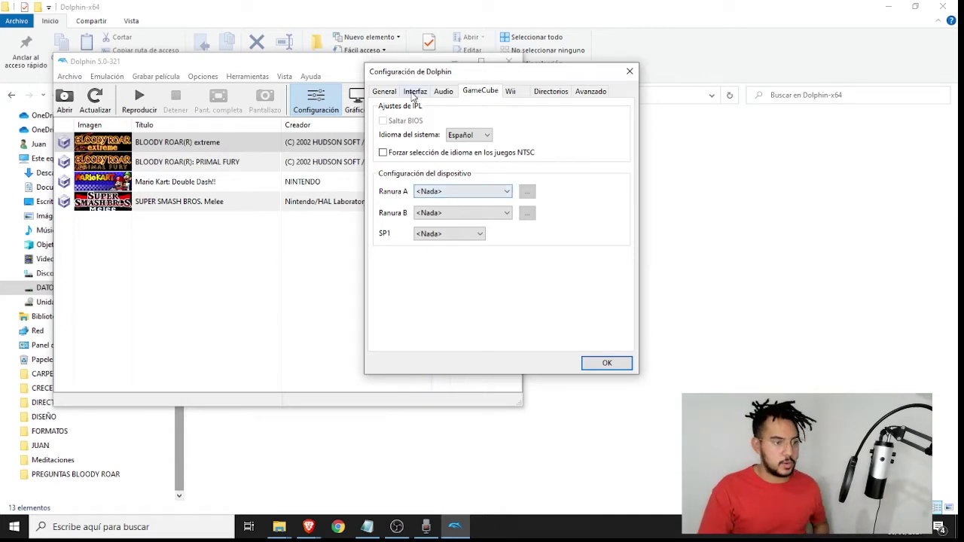
Enable cheats (Activar trucos) in the basic general configuration.
{"action": "left_click", "coordinate": [384, 91]}
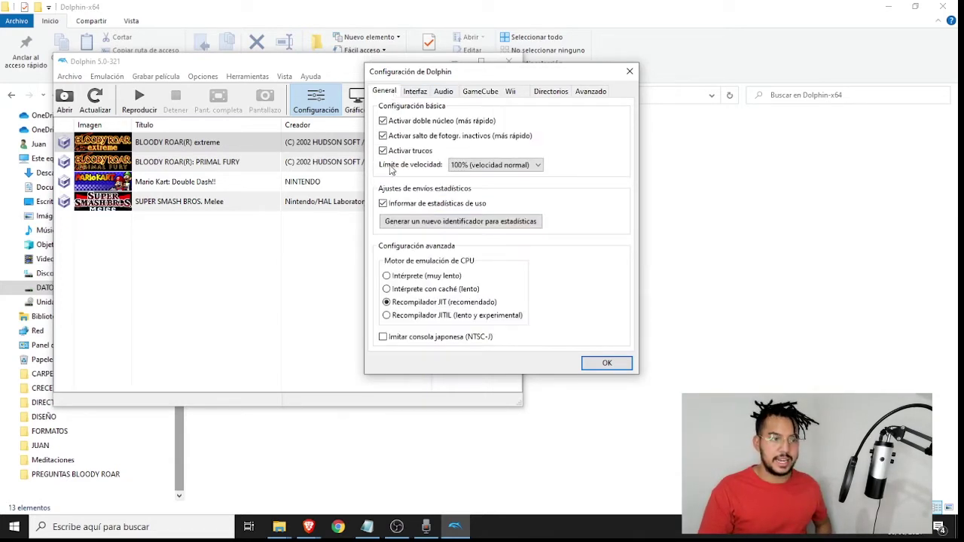
{"action": "left_click", "coordinate": [384, 152]}
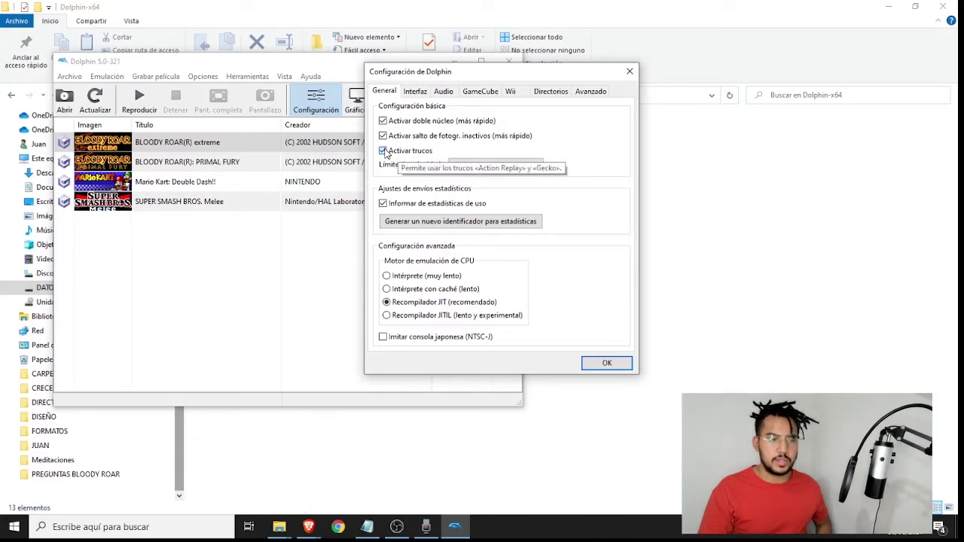
{"action": "left_click", "coordinate": [383, 152]}
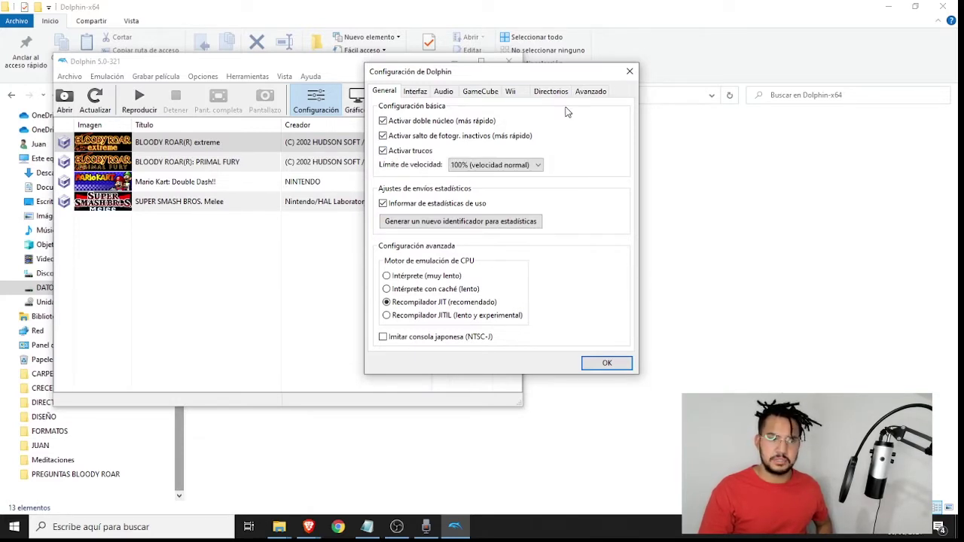
Review the general, interface, audio, GameCube, Wii, directory and advanced settings, and close the Dolphin configuration.
{"action": "left_click", "coordinate": [558, 95]}
{"action": "left_click", "coordinate": [385, 92]}
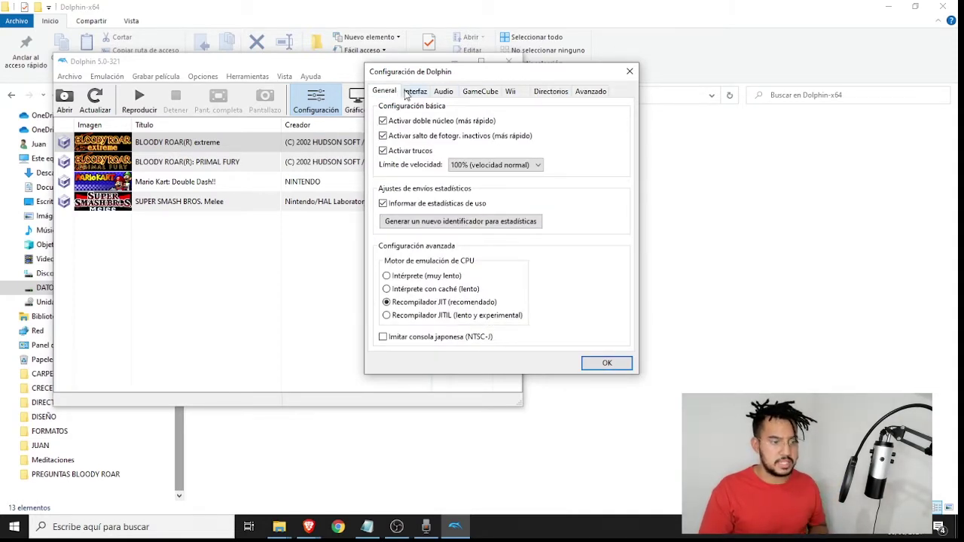
{"action": "left_click", "coordinate": [414, 92]}
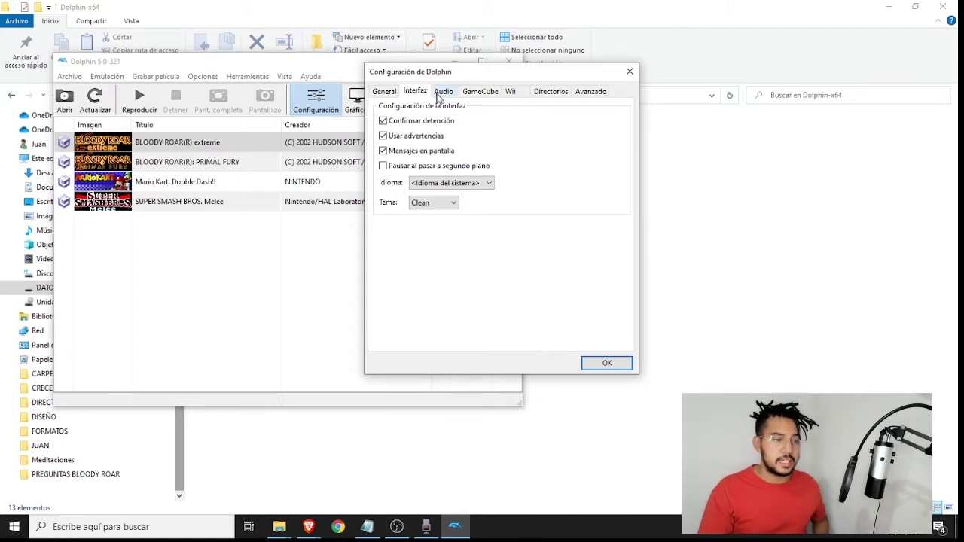
{"action": "left_click", "coordinate": [386, 92]}
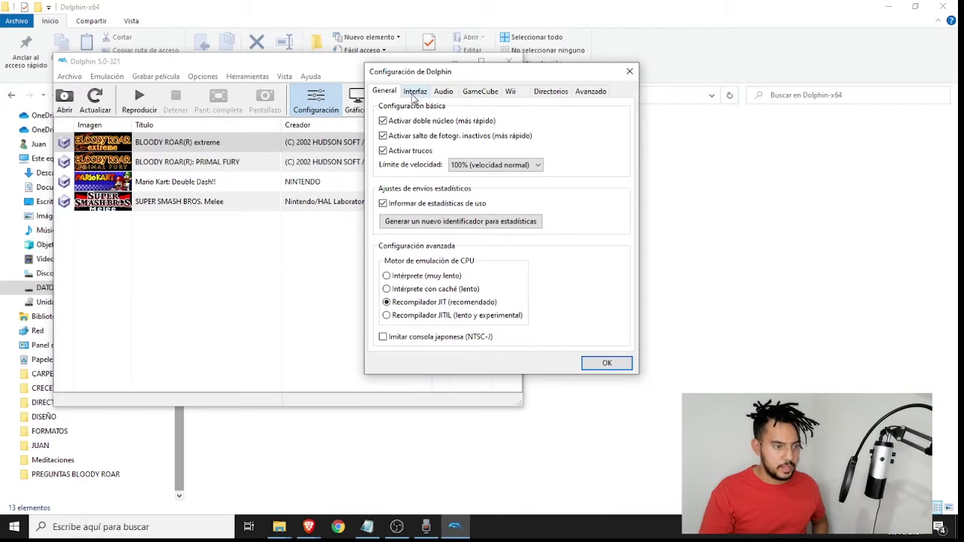
{"action": "left_click", "coordinate": [419, 93]}
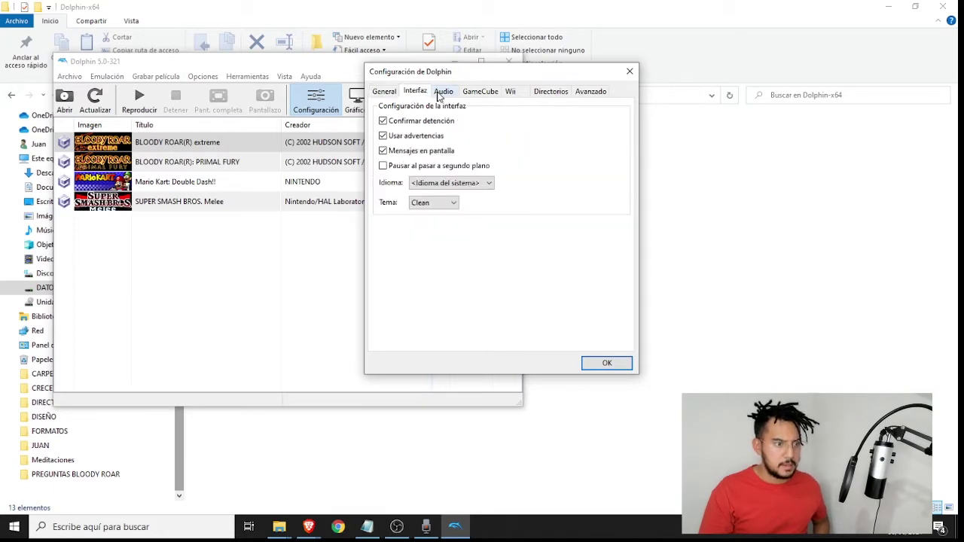
{"action": "left_click", "coordinate": [442, 93]}
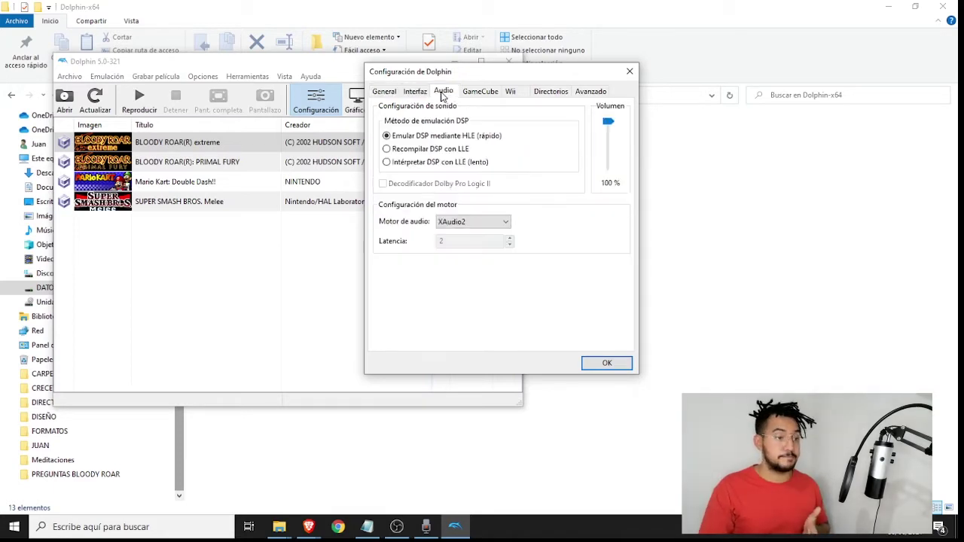
{"action": "left_click", "coordinate": [483, 98]}
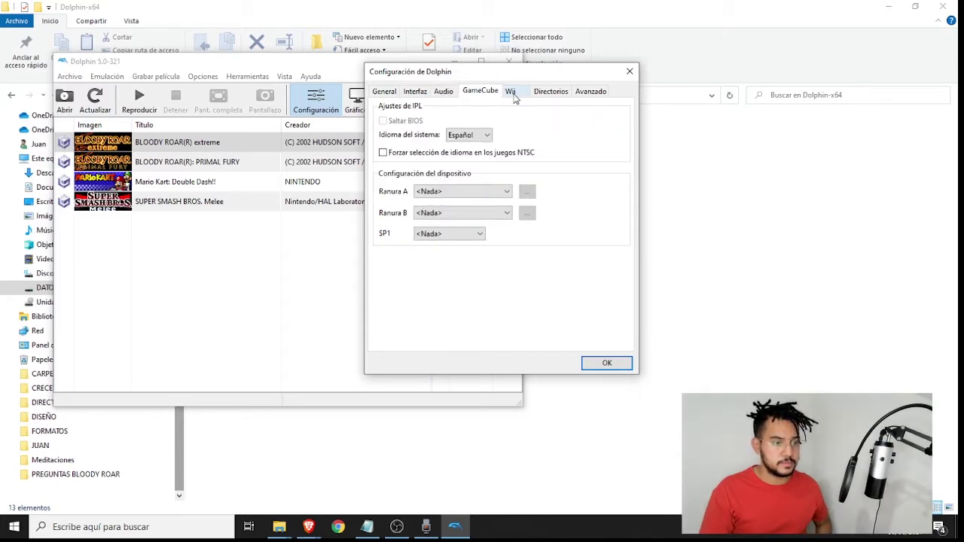
{"action": "left_click", "coordinate": [515, 97]}
{"action": "left_click", "coordinate": [540, 94]}
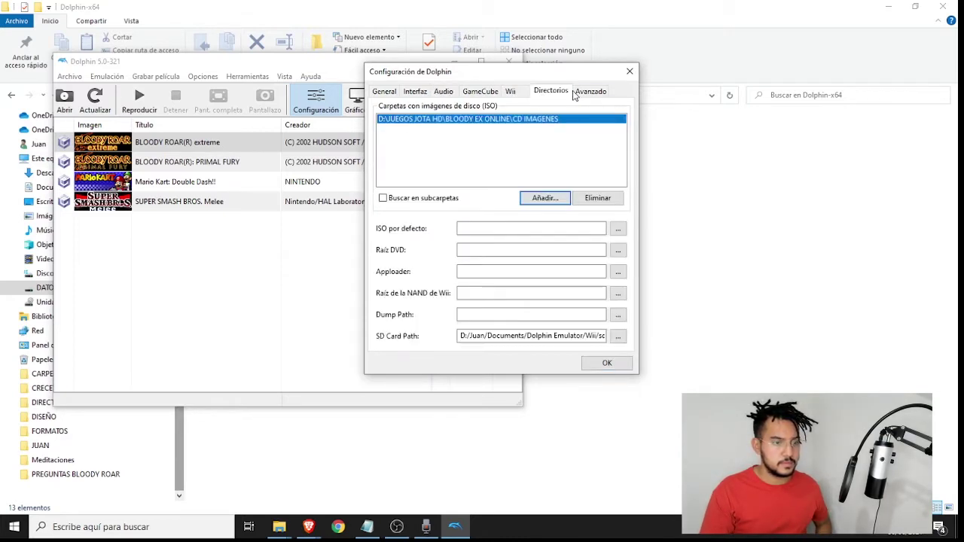
{"action": "left_click", "coordinate": [589, 94]}
{"action": "left_click", "coordinate": [629, 71]}
Set the graphics backend (Motor) to OpenGL in Dolphin's graphics configuration.
{"action": "left_click", "coordinate": [358, 104]}
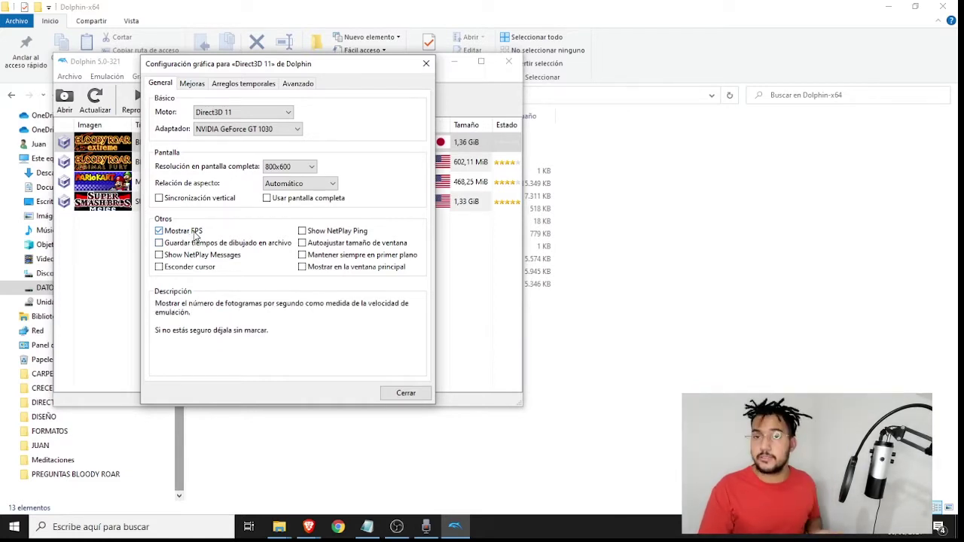
{"action": "left_click", "coordinate": [260, 114]}
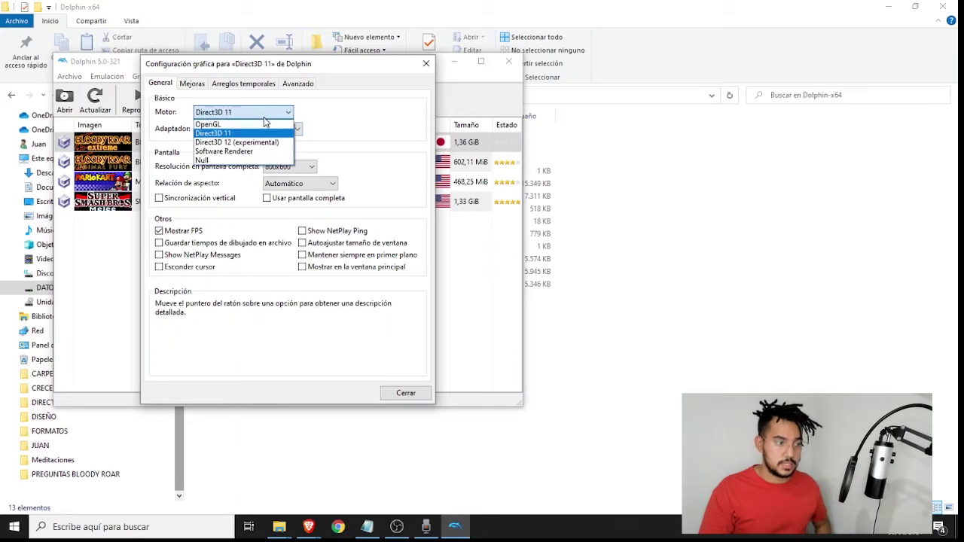
{"action": "left_click", "coordinate": [251, 126]}
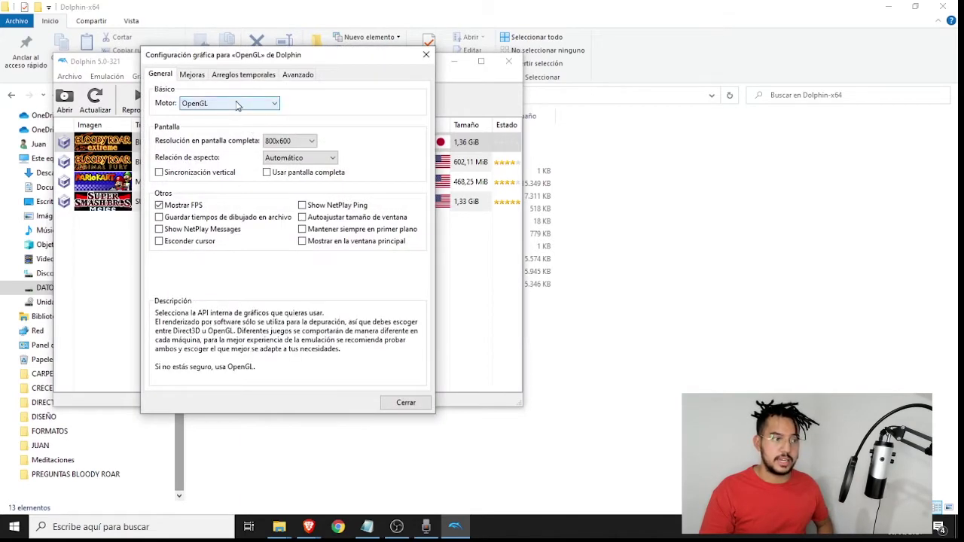
Set the graphics backend (Motor) to Direct3D 11, keeping the NVIDIA GeForce GT 1030 adapter and the 800x600 full-screen resolution.
{"action": "left_click", "coordinate": [237, 105]}
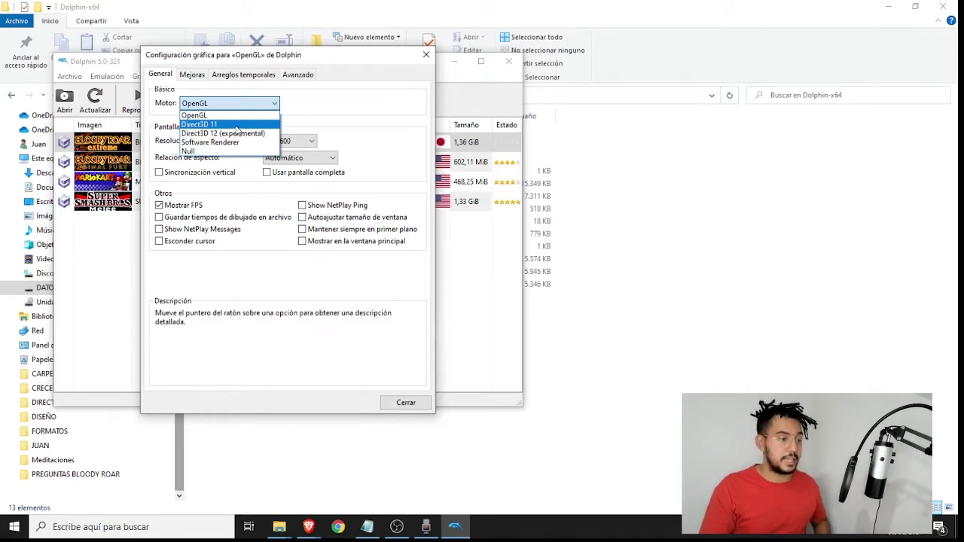
{"action": "left_click", "coordinate": [236, 126]}
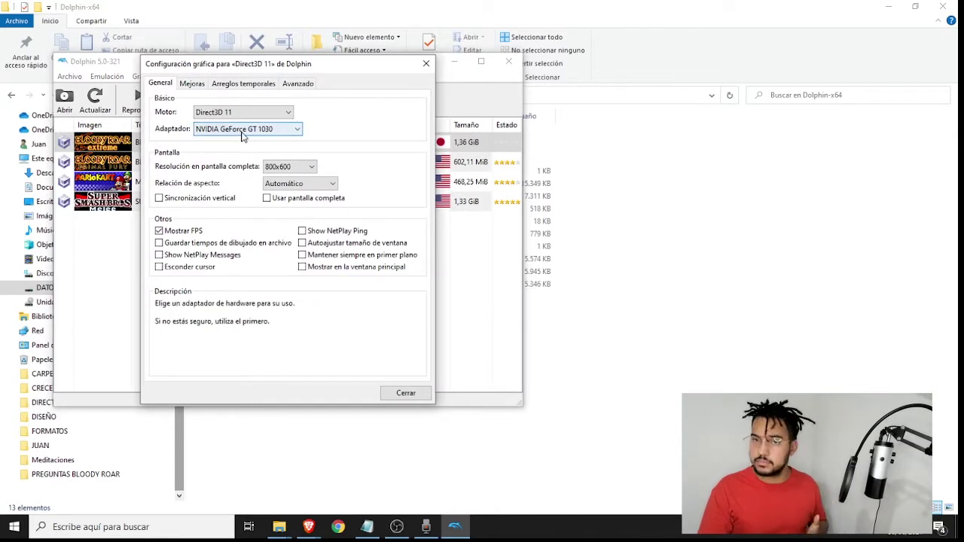
{"action": "left_click", "coordinate": [243, 132]}
{"action": "left_click", "coordinate": [242, 136]}
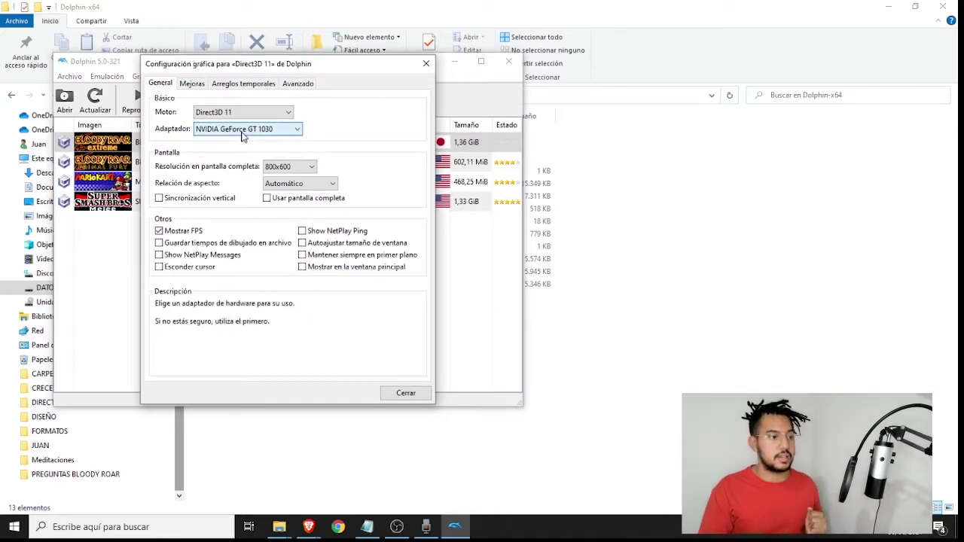
{"action": "left_click", "coordinate": [290, 169]}
{"action": "left_click", "coordinate": [291, 167]}
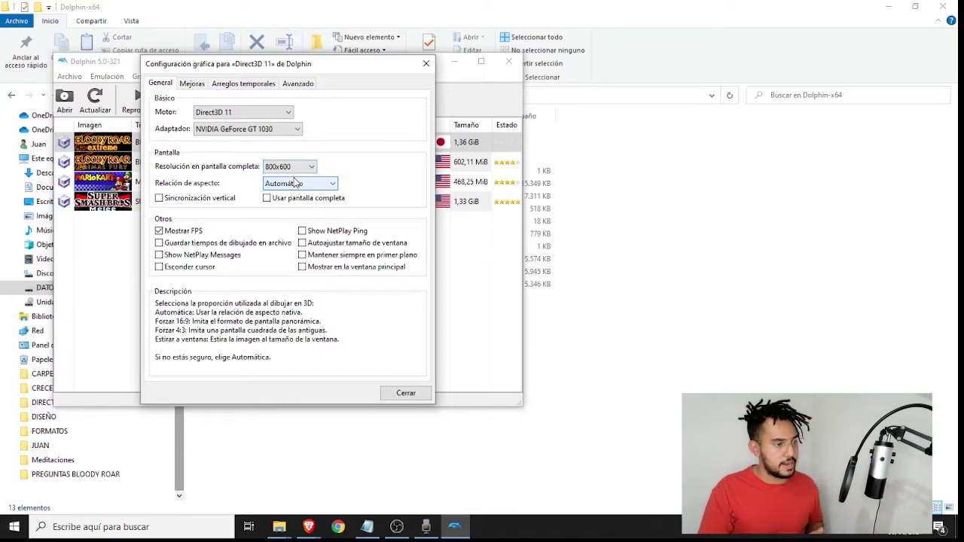
Review the enhancement (Mejoras), Arreglos temporales and advanced graphics settings, and close the graphics configuration.
{"action": "left_click", "coordinate": [212, 88]}
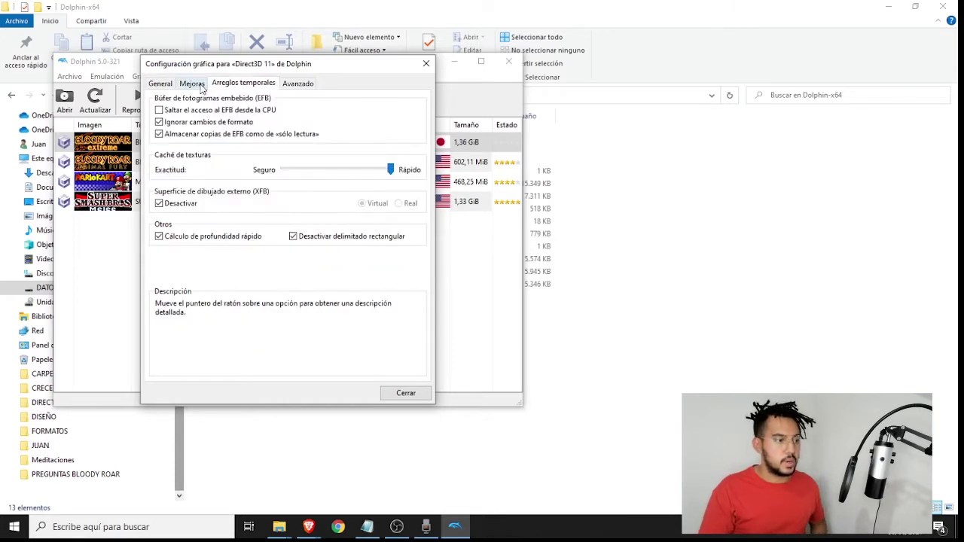
{"action": "left_click", "coordinate": [201, 87]}
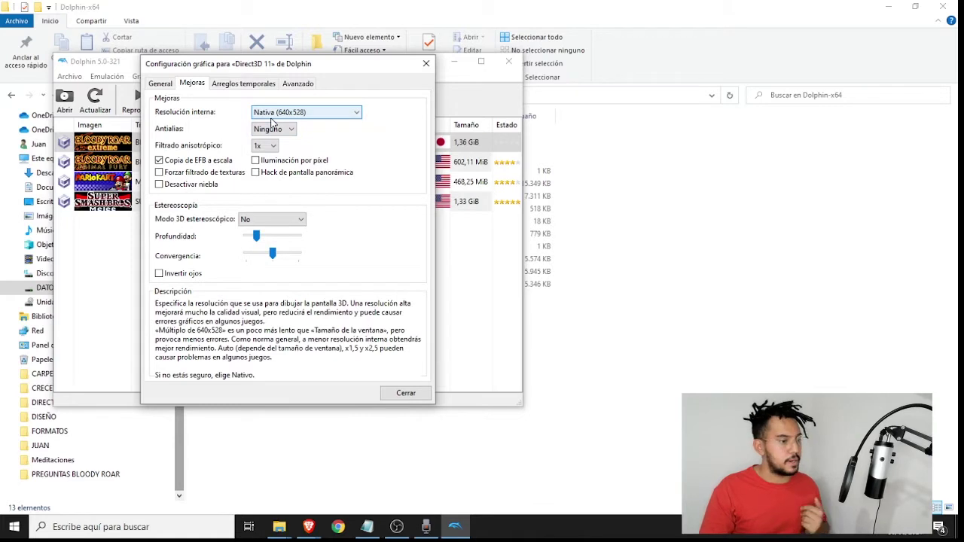
{"action": "left_click", "coordinate": [219, 83]}
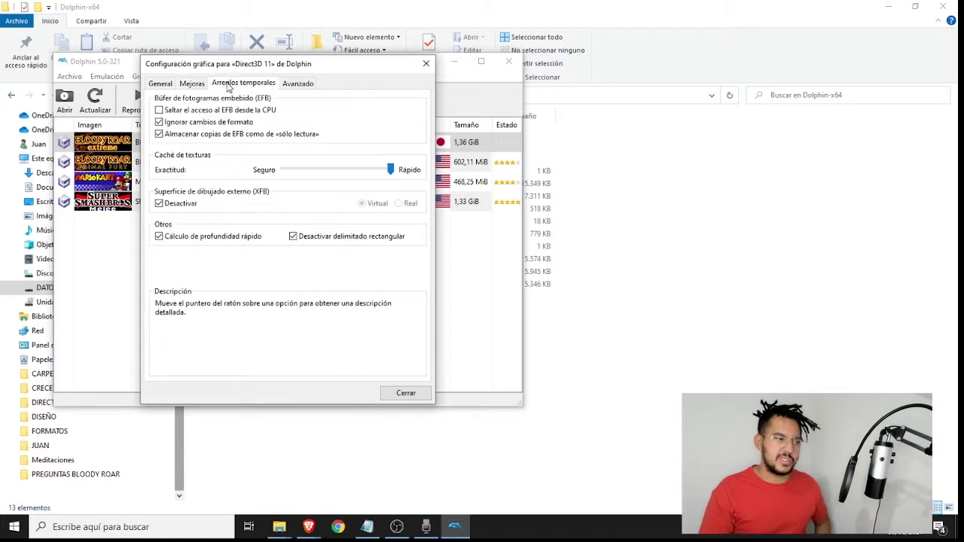
{"action": "left_click", "coordinate": [301, 84]}
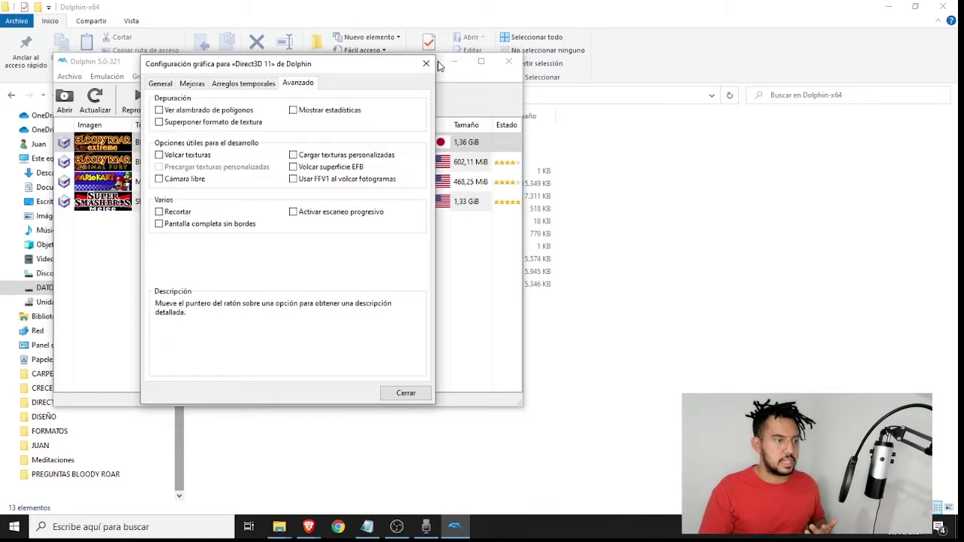
{"action": "left_click", "coordinate": [252, 84]}
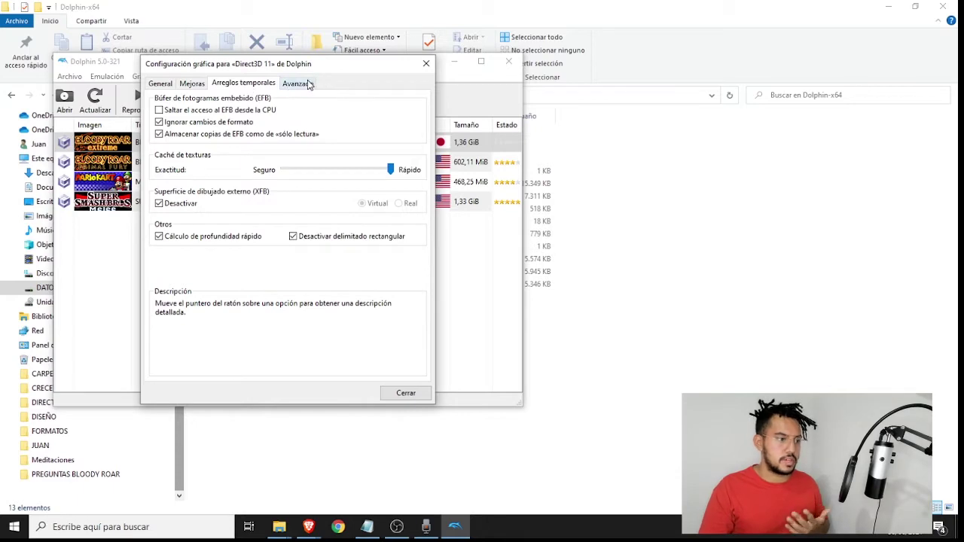
{"action": "left_click", "coordinate": [310, 85]}
{"action": "left_click", "coordinate": [197, 84]}
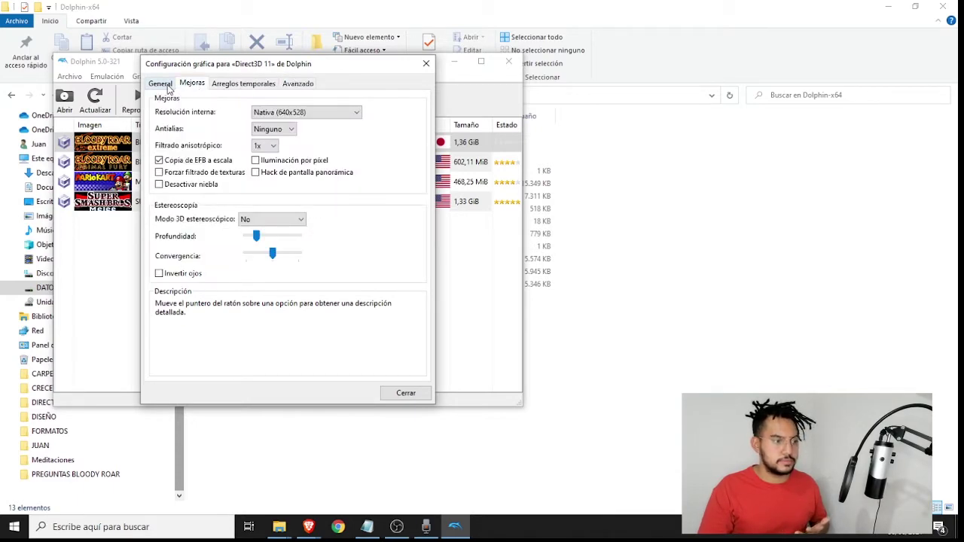
{"action": "left_click", "coordinate": [164, 85]}
{"action": "left_click", "coordinate": [426, 63]}
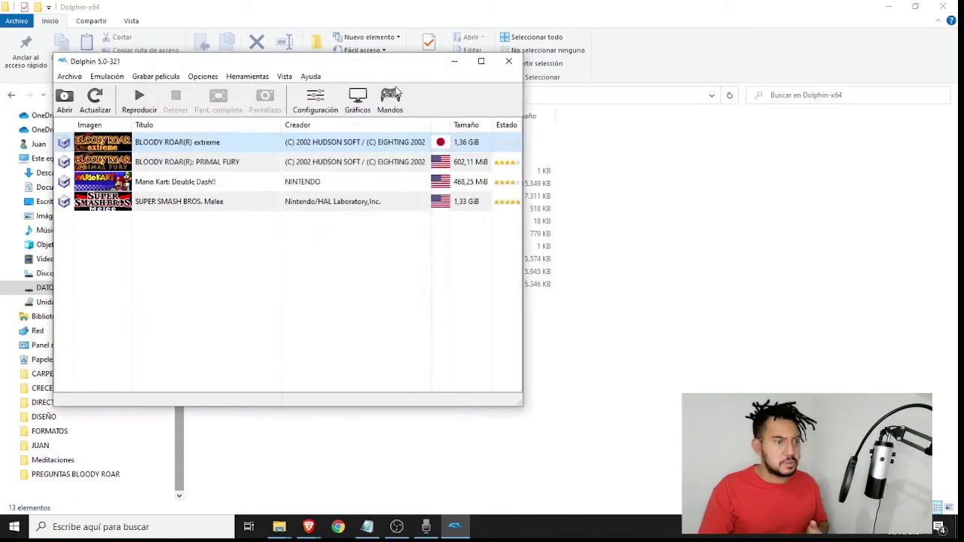
Configure the GameCube controller on Puerto 1 to use the DInput/0/Wireless Controller device.
{"action": "left_click", "coordinate": [390, 101]}
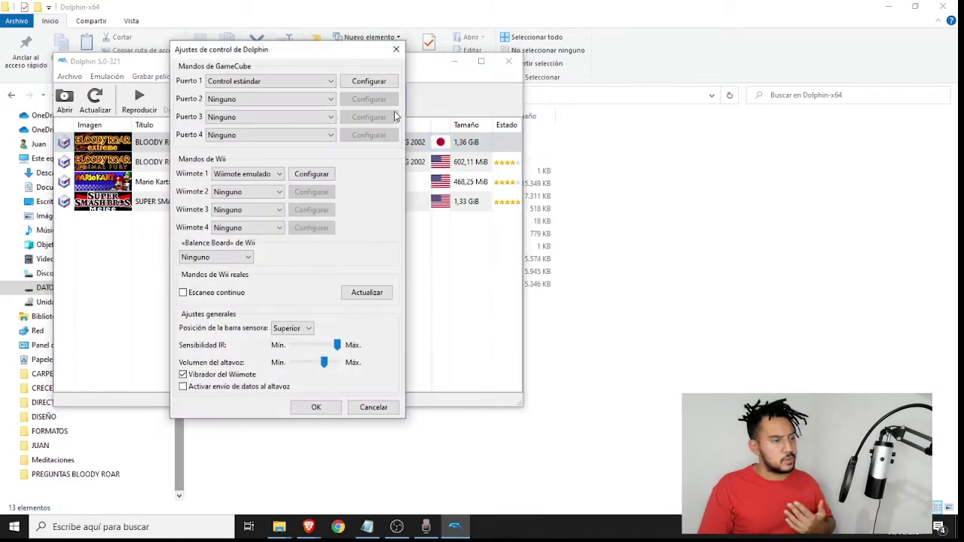
{"action": "left_click", "coordinate": [369, 81]}
{"action": "left_click", "coordinate": [159, 169]}
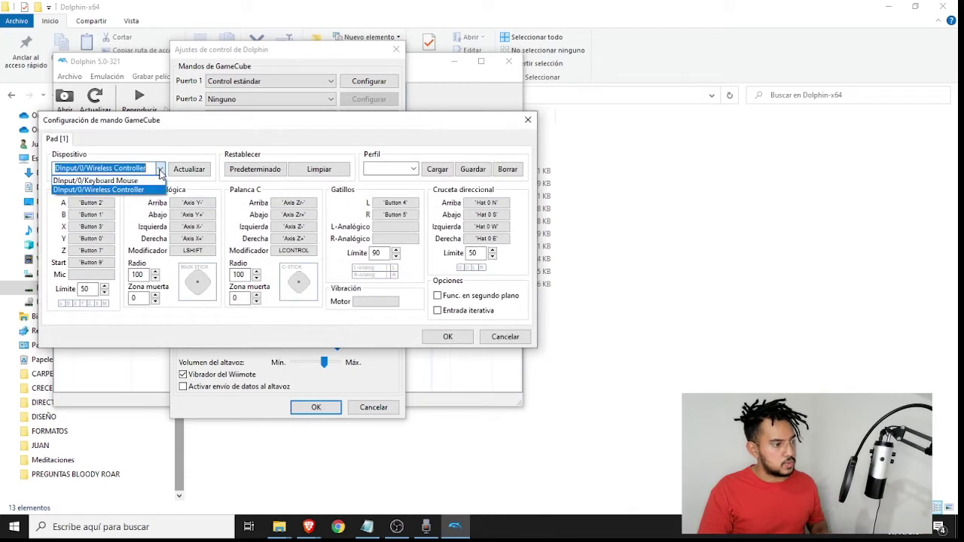
{"action": "left_click", "coordinate": [146, 189]}
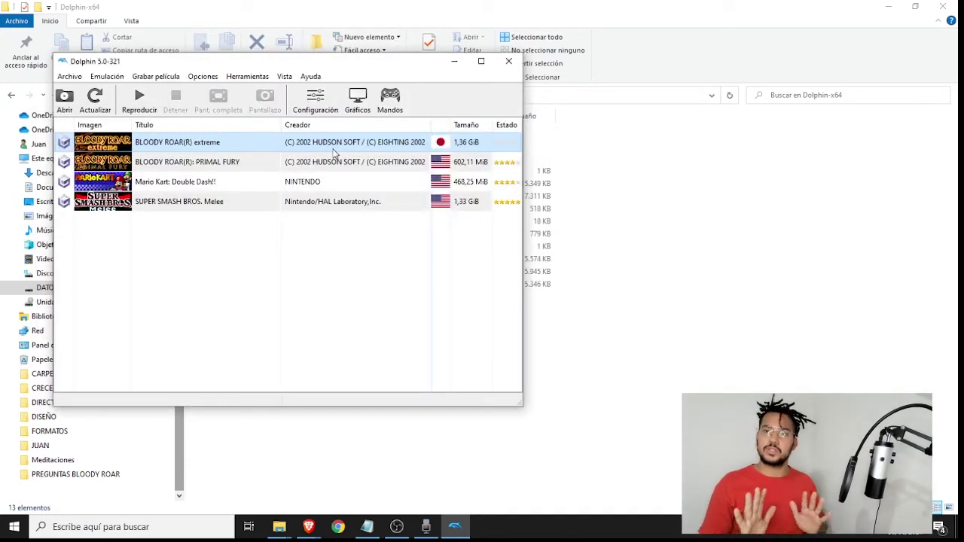
Open the properties of BLOODY ROAR(R) extreme and delete the Netplay Settings code from its AR codes.
{"action": "right_click", "coordinate": [333, 149]}
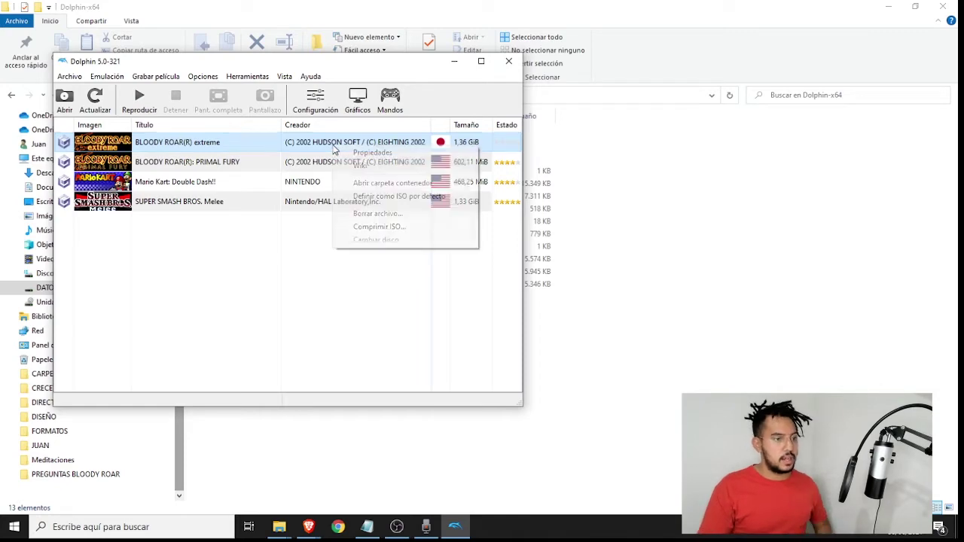
{"action": "left_click", "coordinate": [356, 152]}
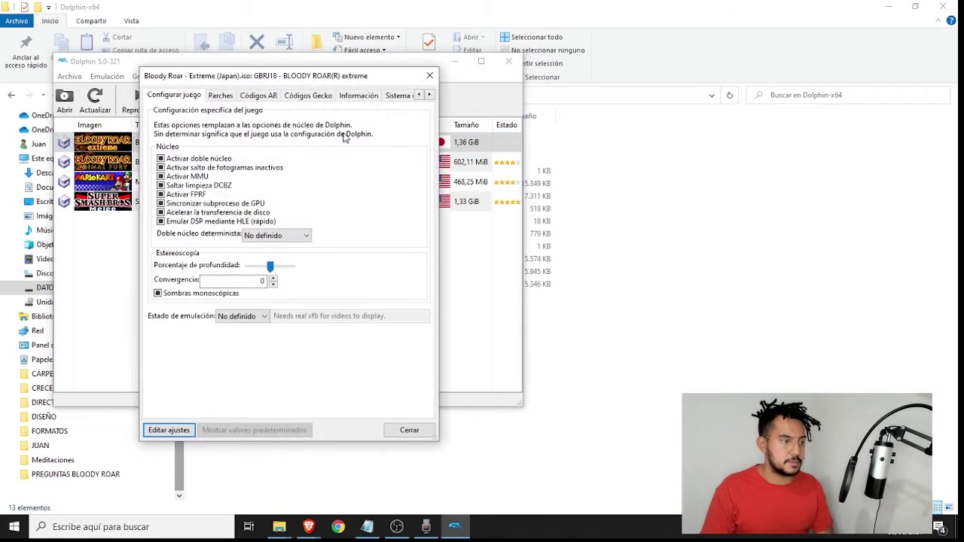
{"action": "left_click_drag", "start_coordinate": [286, 76], "coordinate": [403, 81]}
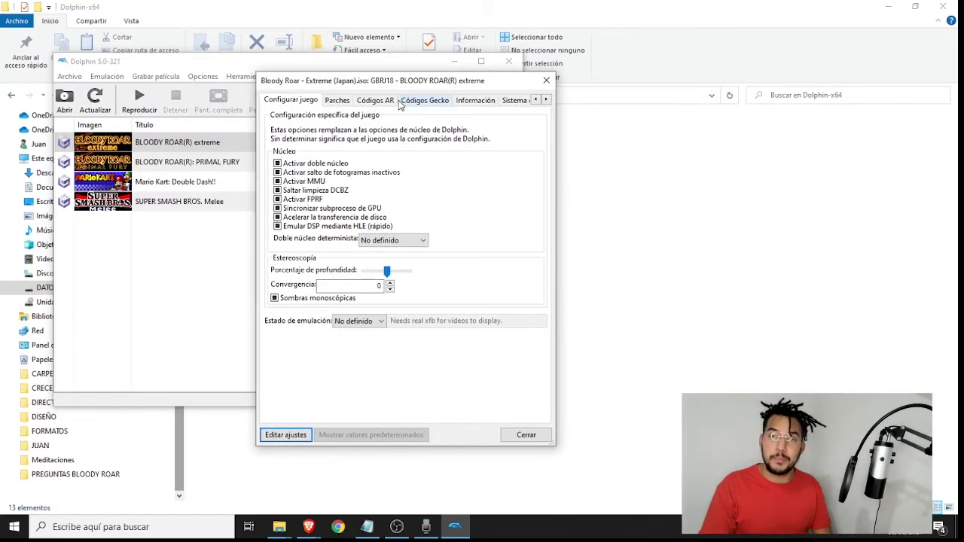
{"action": "left_click", "coordinate": [386, 101]}
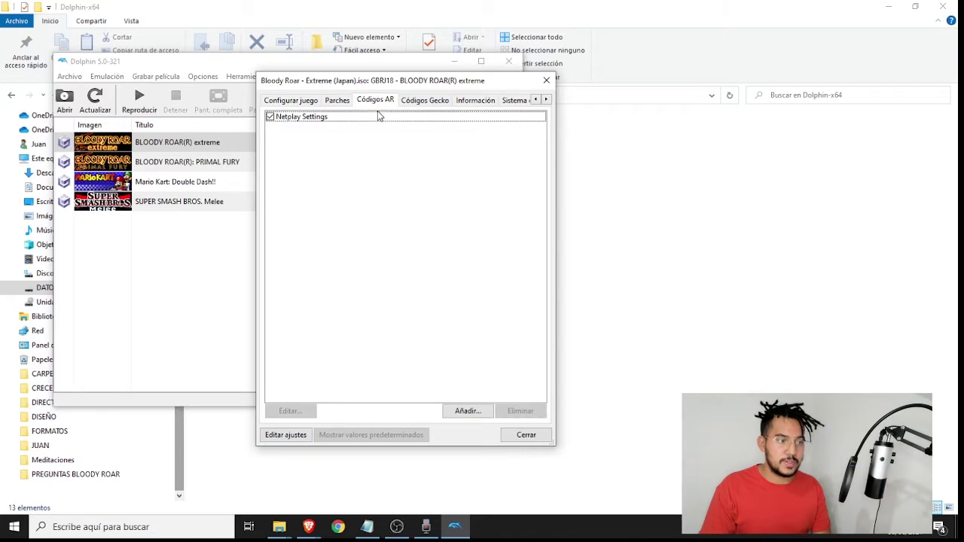
{"action": "left_click", "coordinate": [376, 117]}
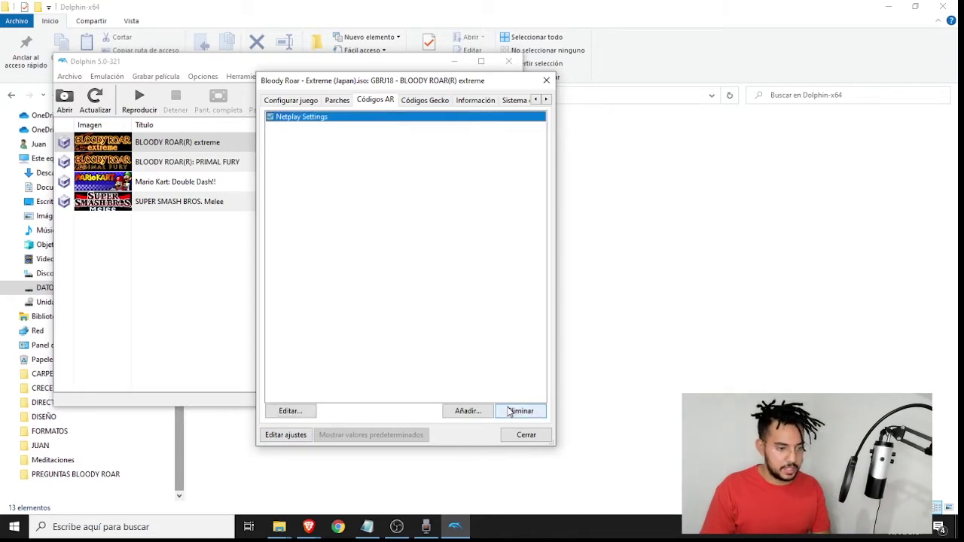
{"action": "left_click", "coordinate": [509, 411]}
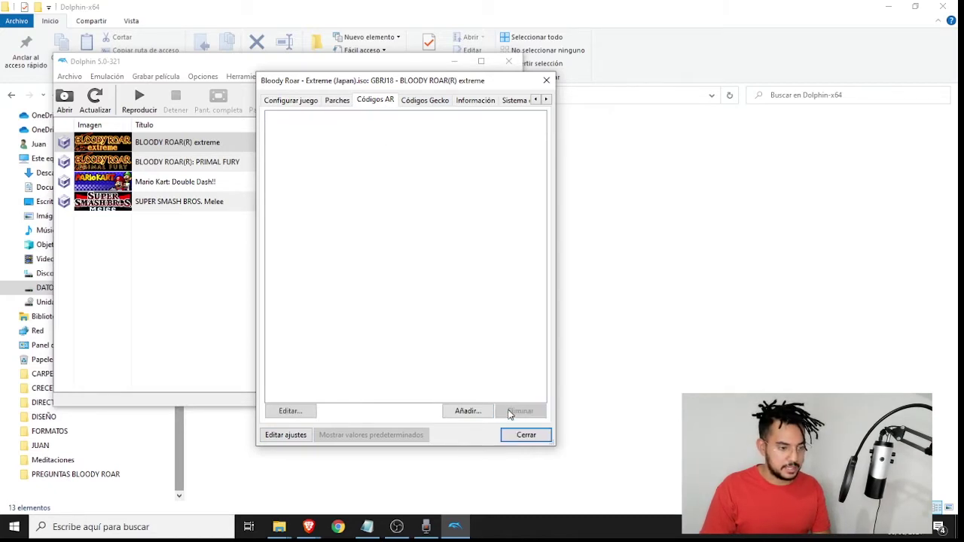
Start a new ActionReplay code for the game and name it codename.
{"action": "left_click", "coordinate": [468, 410]}
{"action": "left_click", "coordinate": [381, 159]}
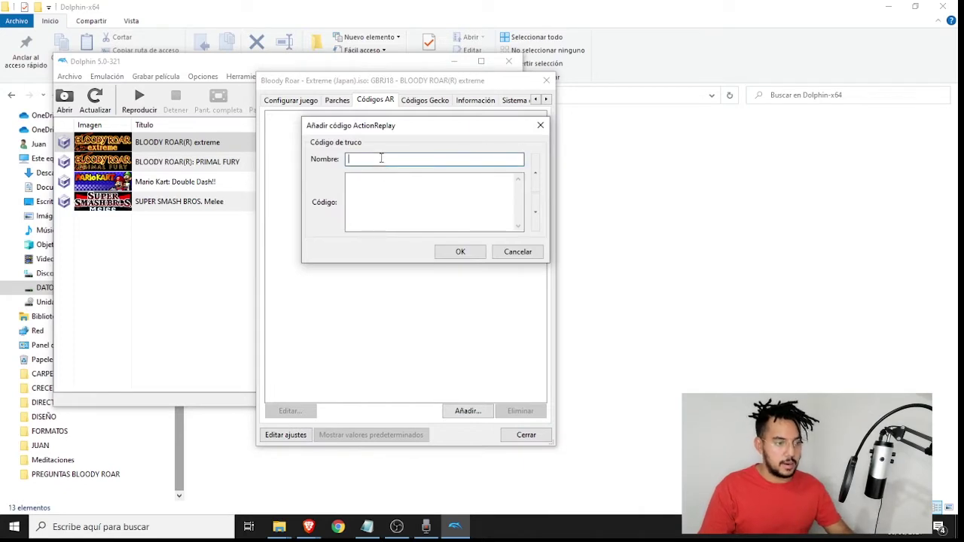
{"action": "type", "text": "codena"}
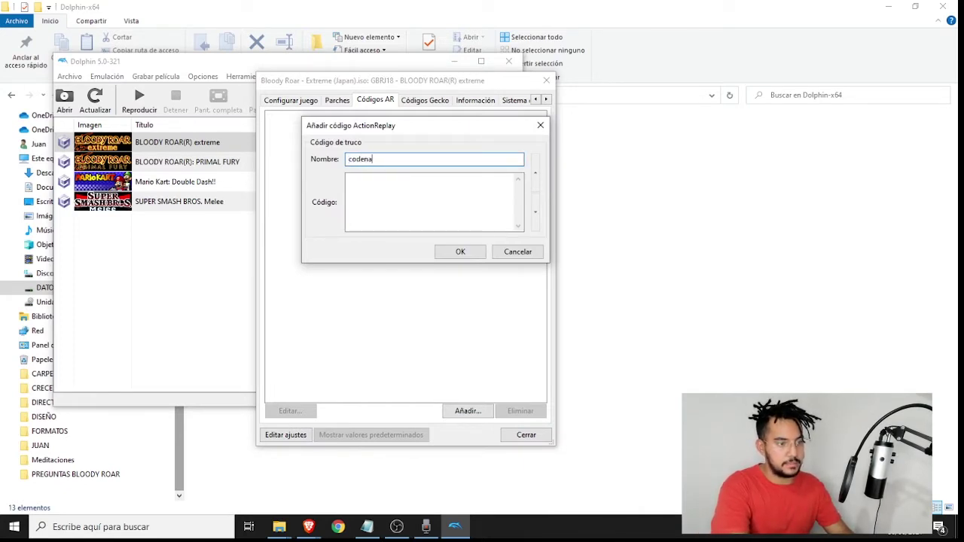
{"action": "type", "text": "me"}
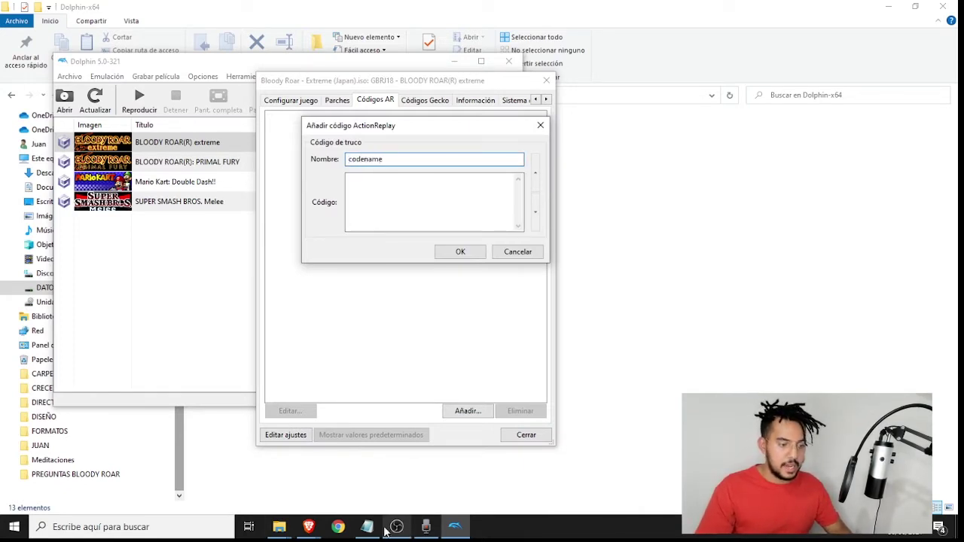
Copy the six code lines under Paso 1 in Codigos BREX dos into the new ActionReplay code and save it.
{"action": "mouse_move", "coordinate": [372, 531]}
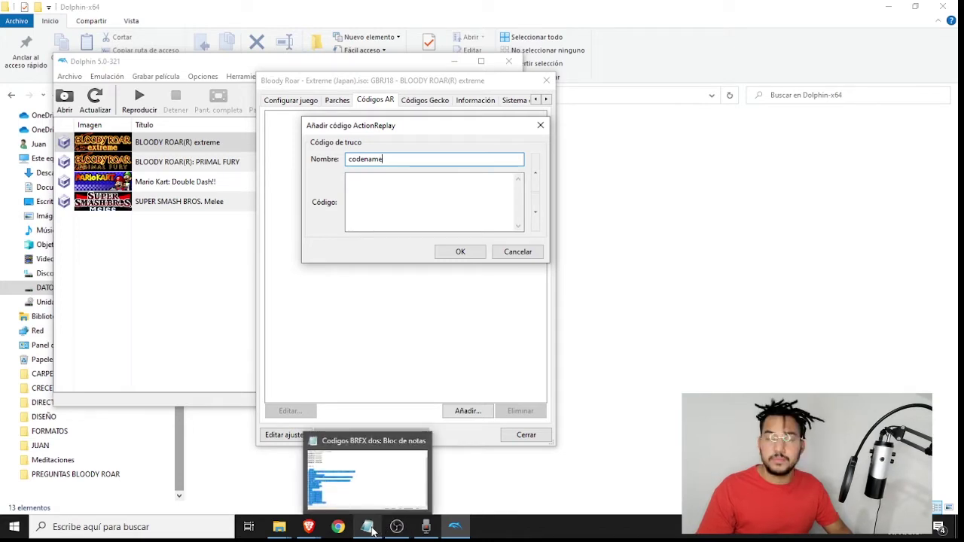
{"action": "left_click", "coordinate": [372, 484]}
{"action": "left_click_drag", "start_coordinate": [91, 113], "coordinate": [4, 78]}
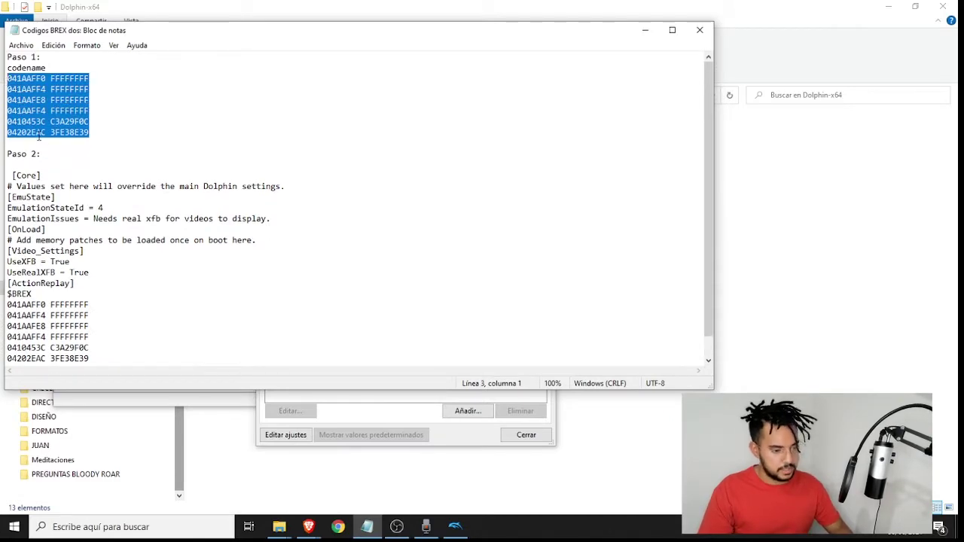
{"action": "left_click", "coordinate": [395, 526]}
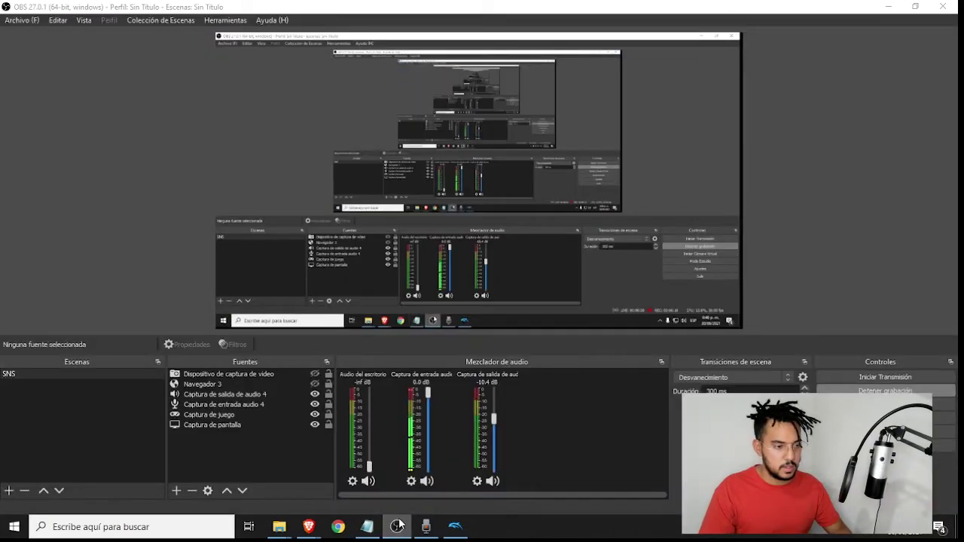
{"action": "left_click", "coordinate": [394, 527]}
{"action": "left_click", "coordinate": [454, 526]}
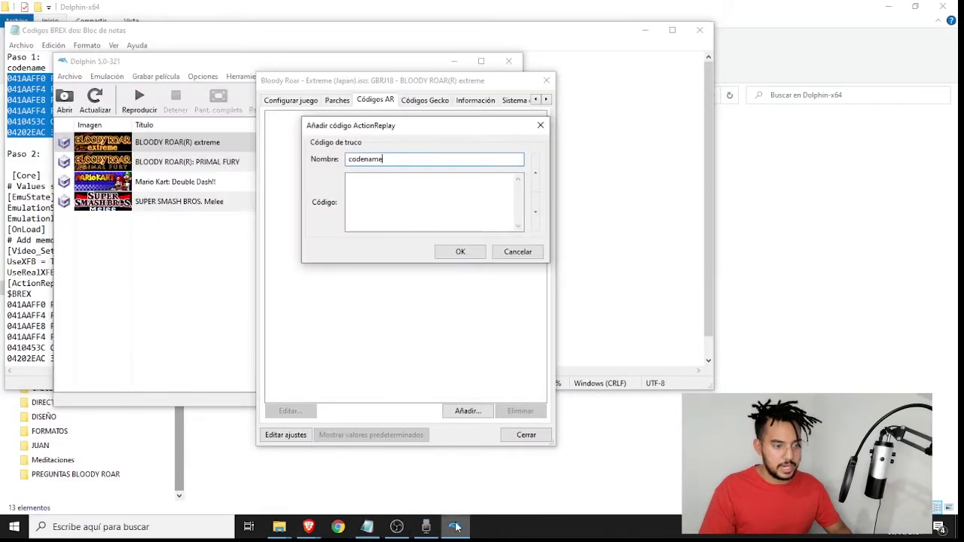
{"action": "left_click", "coordinate": [423, 189]}
{"action": "left_click", "coordinate": [460, 252]}
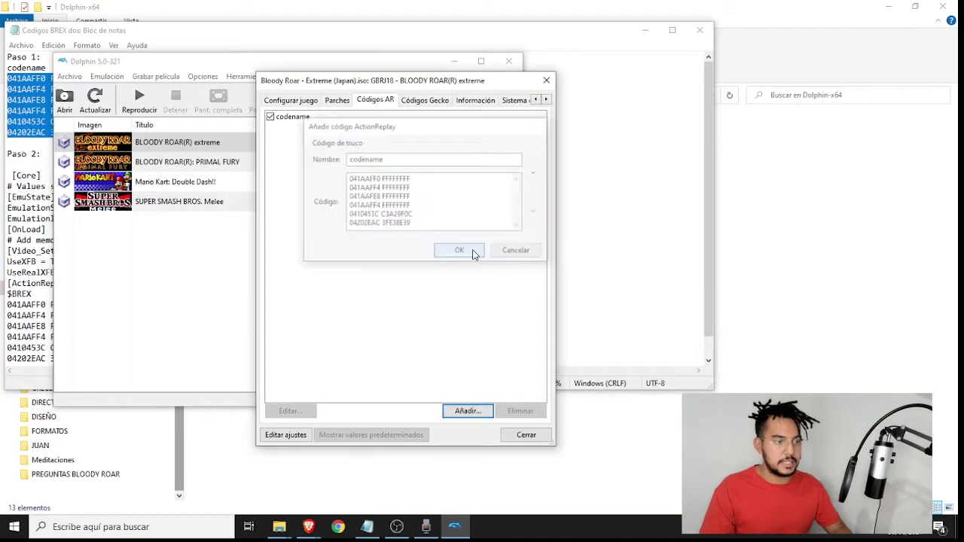
{"action": "left_click", "coordinate": [323, 121]}
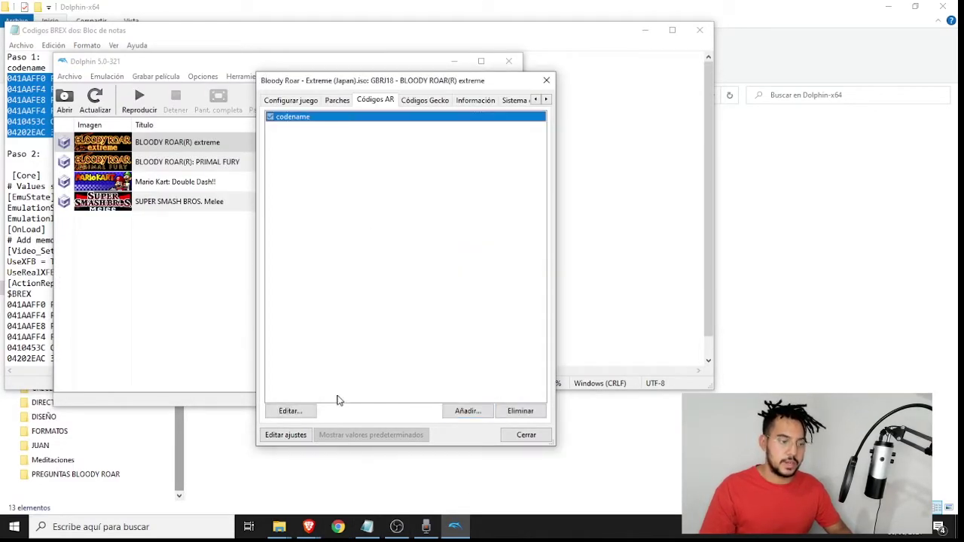
Open the game's GBRJ18 settings file, replace its whole content with the copied Netplay Settings and Gecko code text, and save it.
{"action": "left_click", "coordinate": [301, 443]}
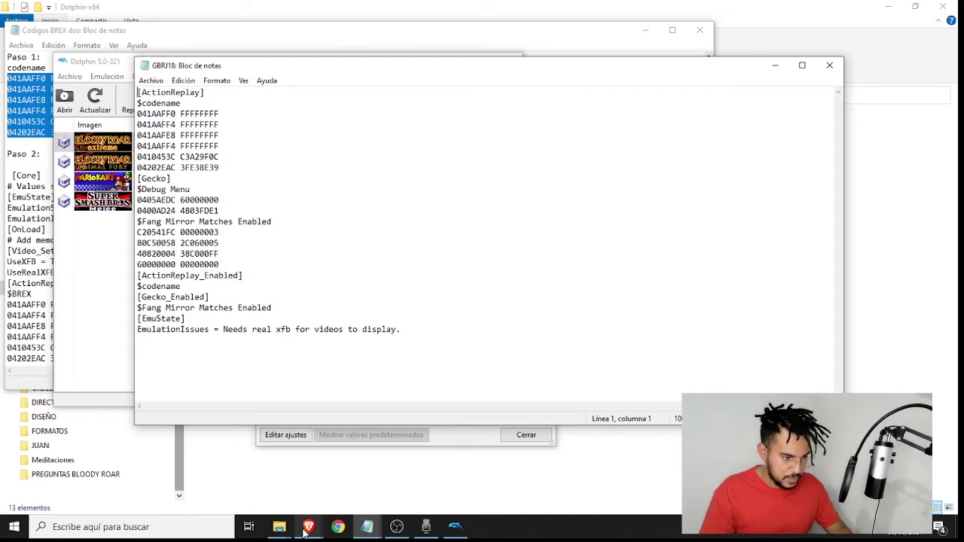
{"action": "mouse_move", "coordinate": [308, 526]}
{"action": "left_click", "coordinate": [388, 467]}
{"action": "key", "text": "ctrl+a"}
{"action": "key", "text": "ctrl+v"}
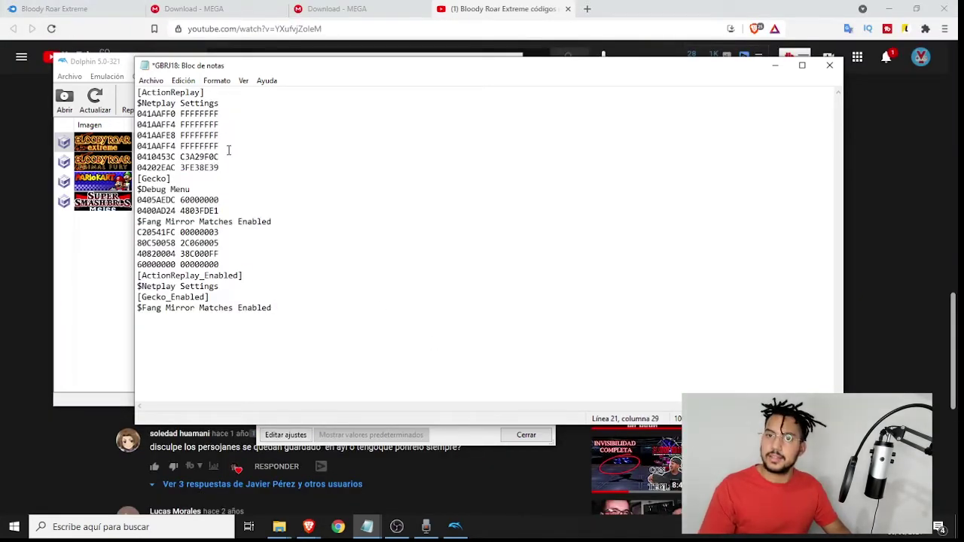
{"action": "left_click", "coordinate": [153, 82]}
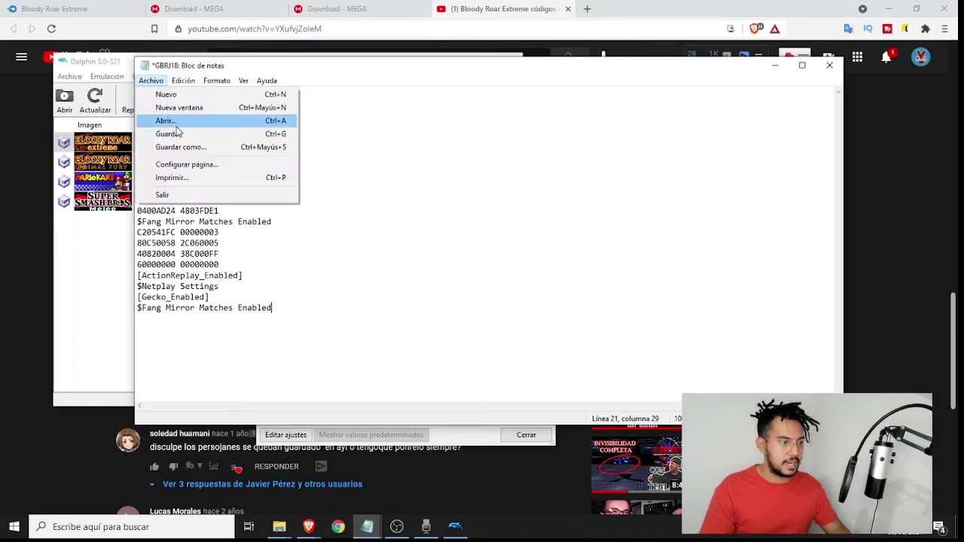
{"action": "left_click", "coordinate": [181, 136]}
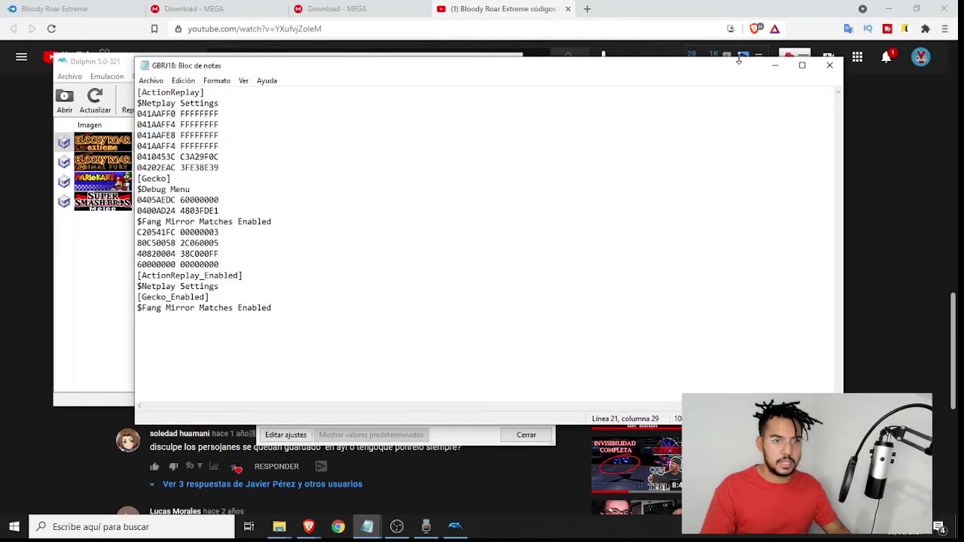
Close the settings file, select the Netplay Settings AR code, and close the game's properties.
{"action": "left_click", "coordinate": [837, 67]}
{"action": "left_click", "coordinate": [344, 120]}
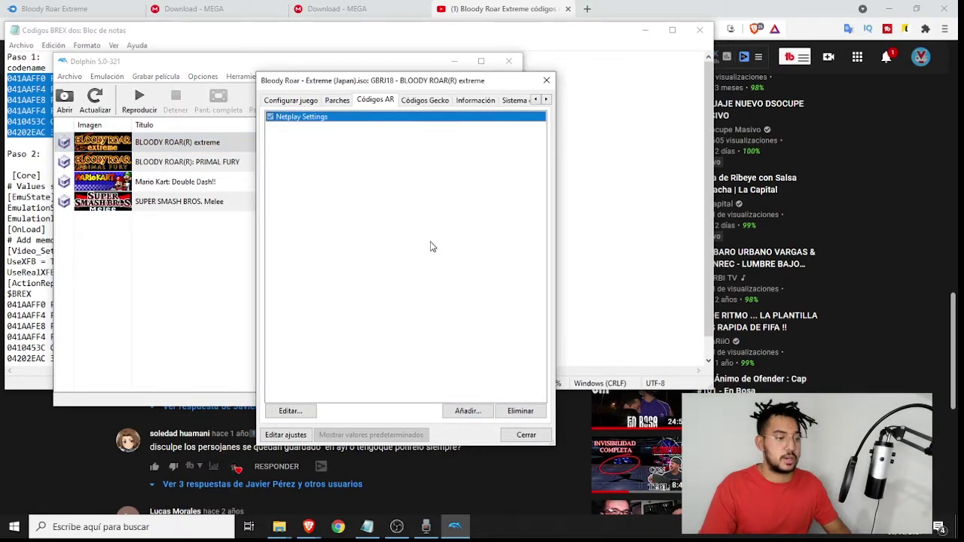
{"action": "left_click", "coordinate": [526, 436]}
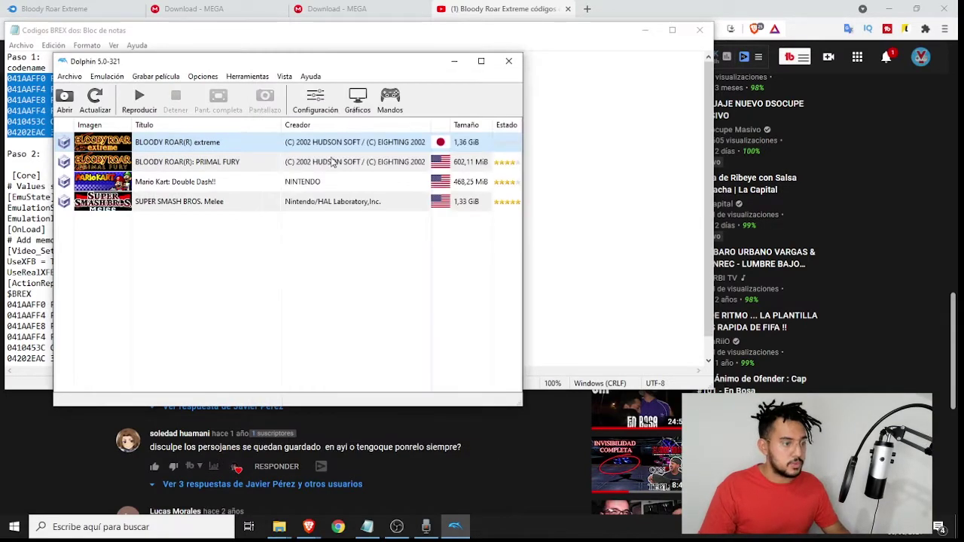
Launch BLOODY ROAR(R) extreme from the game list and enter its Training mode from the title screen.
{"action": "double_click", "coordinate": [261, 136]}
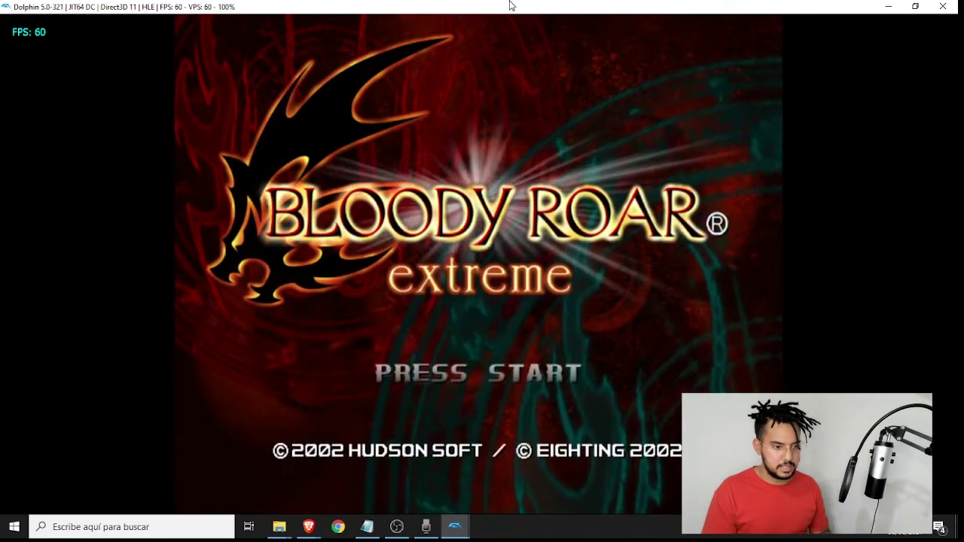
{"action": "key", "text": "Return"}
{"action": "key", "text": "Return"}
{"action": "key", "text": "Up"}
{"action": "key", "text": "Up"}
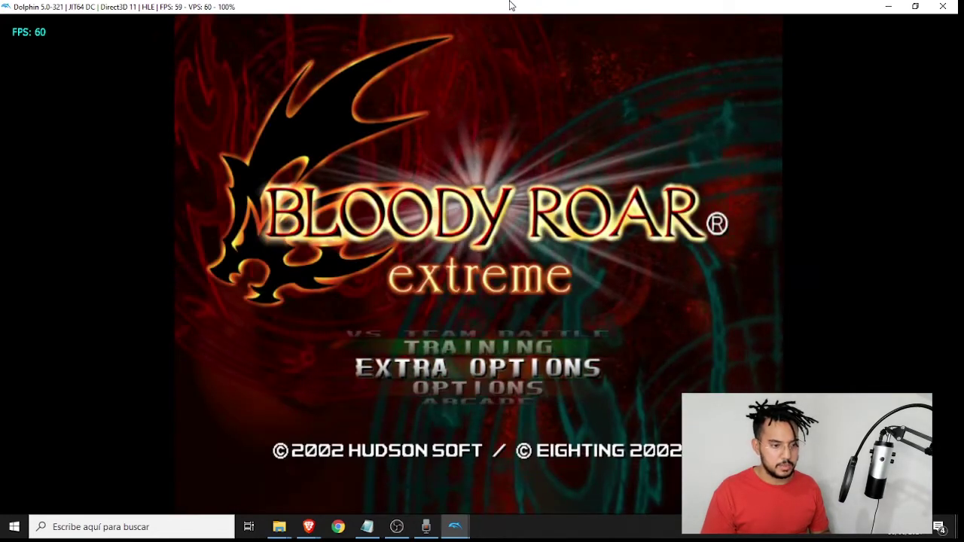
{"action": "key", "text": "Up"}
{"action": "key", "text": "Up"}
{"action": "key", "text": "Down"}
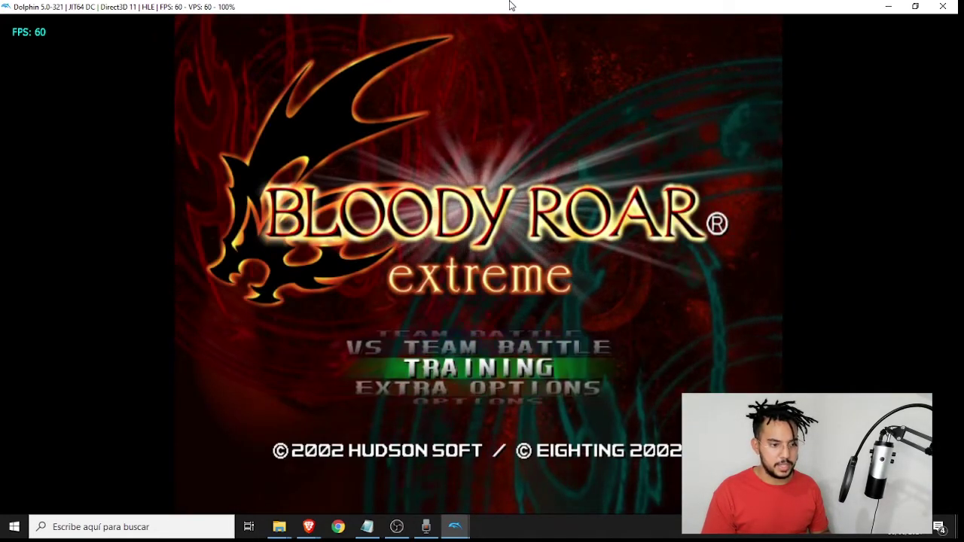
{"action": "key", "text": "Return"}
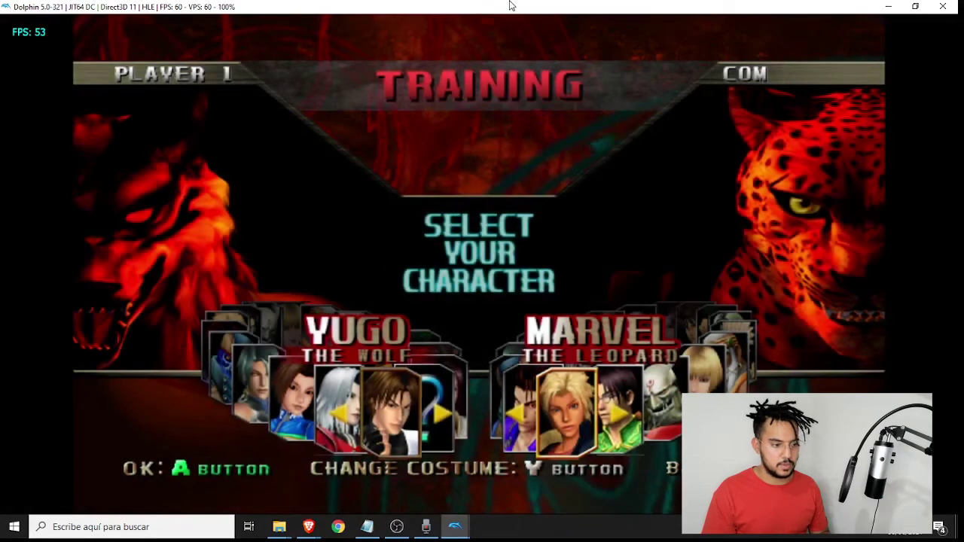
Choose Fang the Wolf for Player 1 and browse the COM character roster, switching from Yugo to Fang.
{"action": "key", "text": "Right"}
{"action": "key", "text": "Return"}
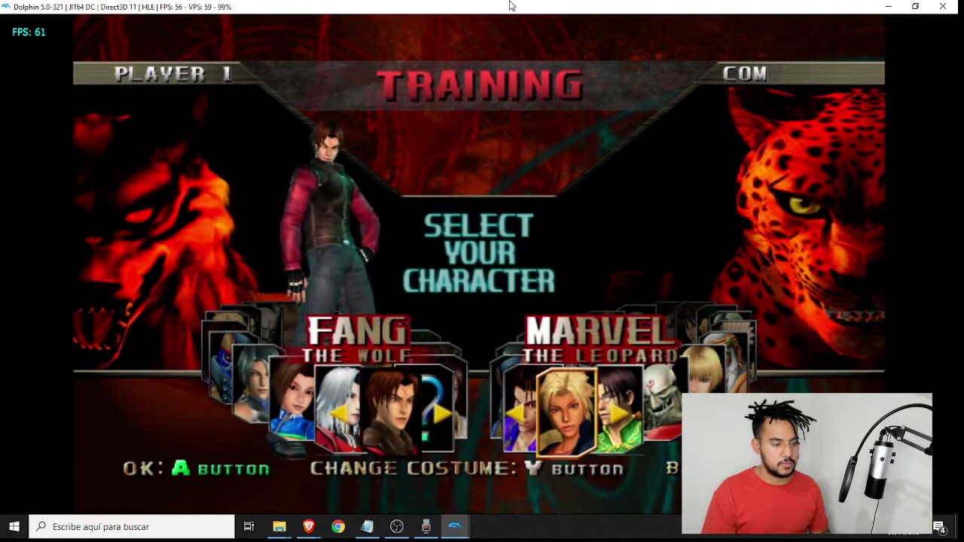
{"action": "key", "text": "Right"}
{"action": "key", "text": "Right"}
{"action": "key", "text": "Right"}
{"action": "key", "text": "Right"}
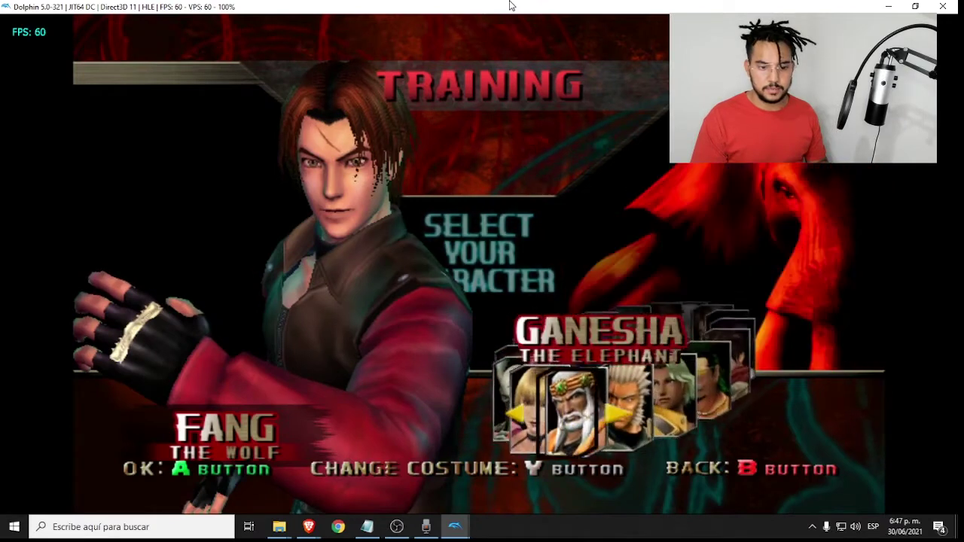
{"action": "key", "text": "Right"}
{"action": "key", "text": "Right"}
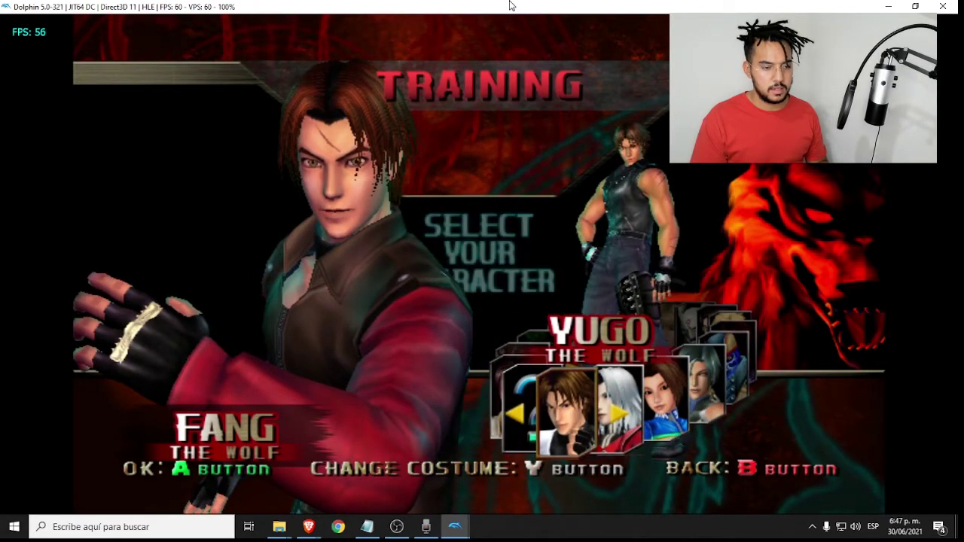
{"action": "key", "text": "Right"}
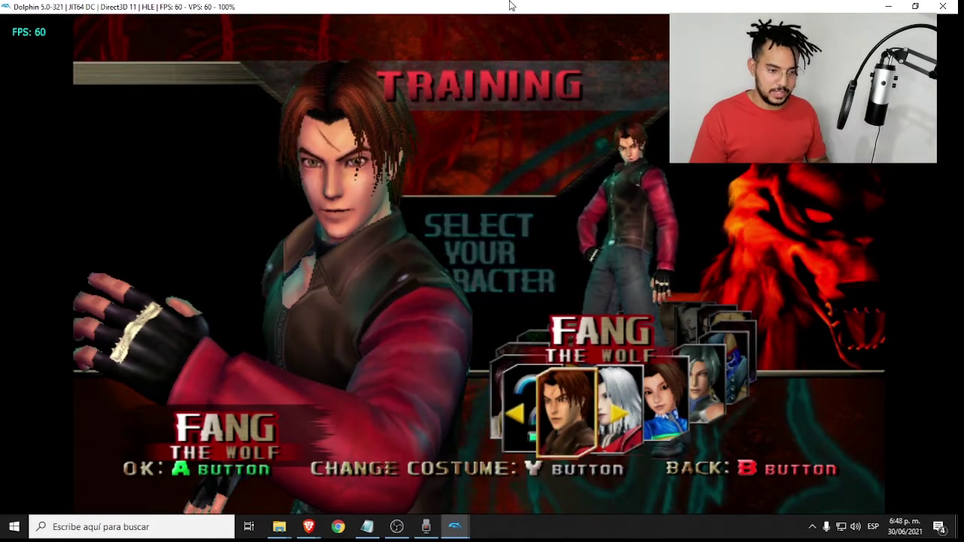
{"action": "key", "text": "x"}
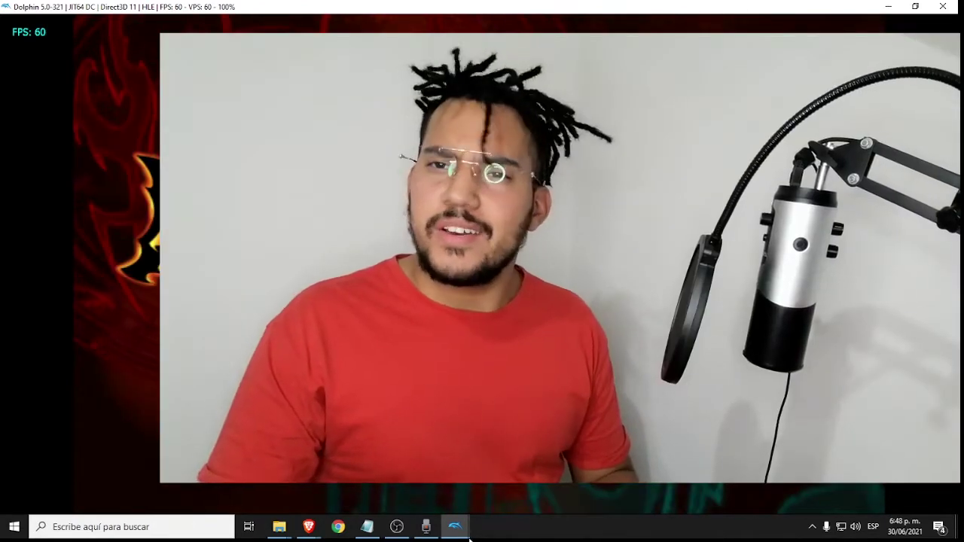